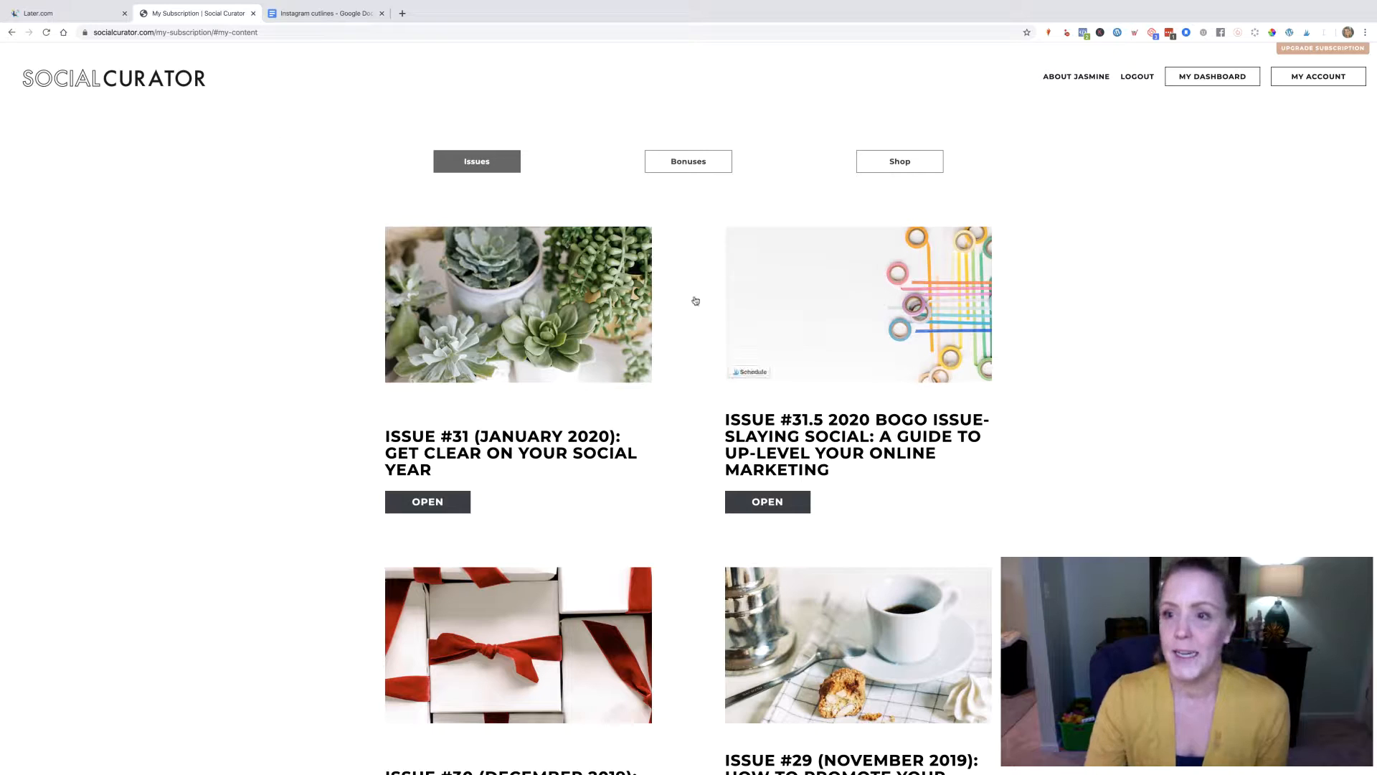
- Open Issue #30 (December 2019): 30 Day Facebook Page Revival Plan from the subscription's issue list
{"action": "scroll", "coordinate": [500, 290], "scroll_direction": "down", "scroll_amount": 2}
{"action": "scroll", "coordinate": [500, 290], "scroll_direction": "down", "scroll_amount": 5}
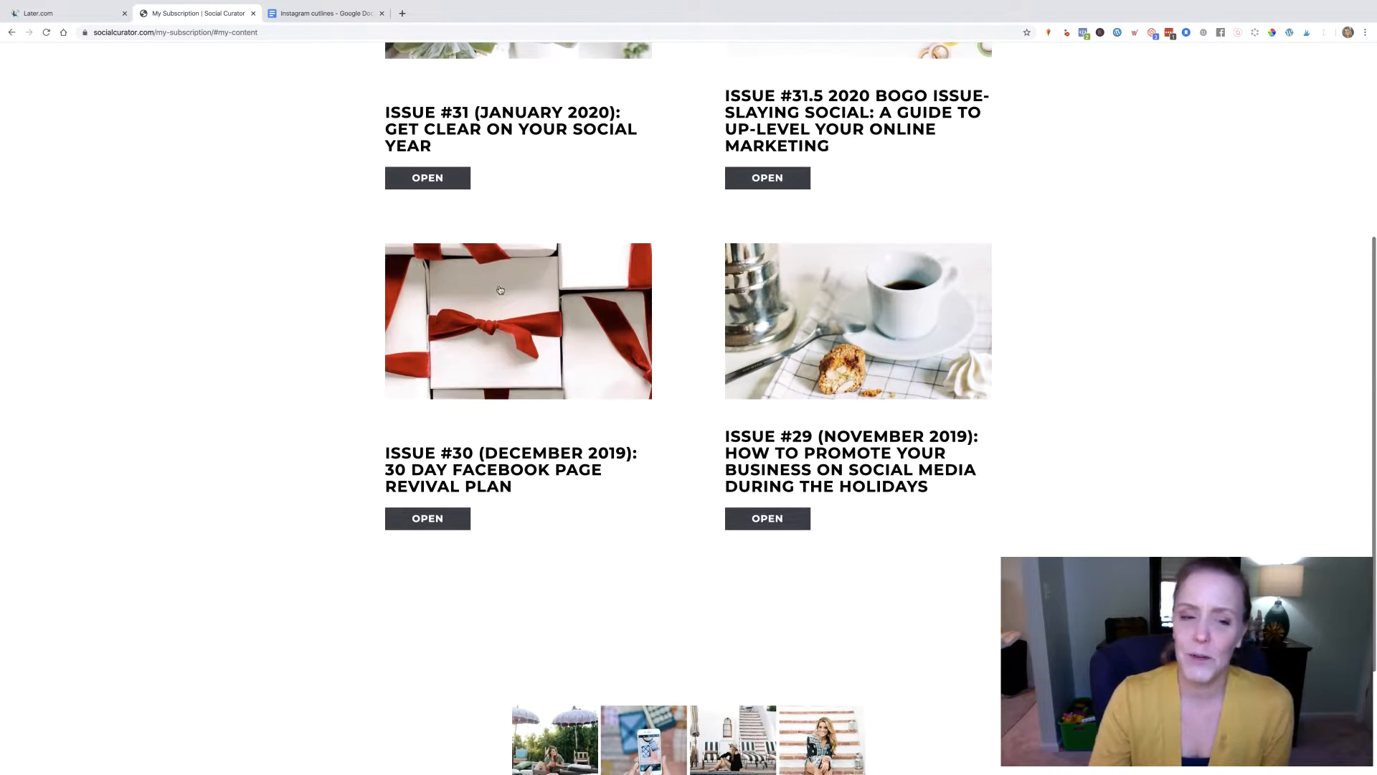
{"action": "scroll", "coordinate": [500, 289], "scroll_direction": "down", "scroll_amount": 1}
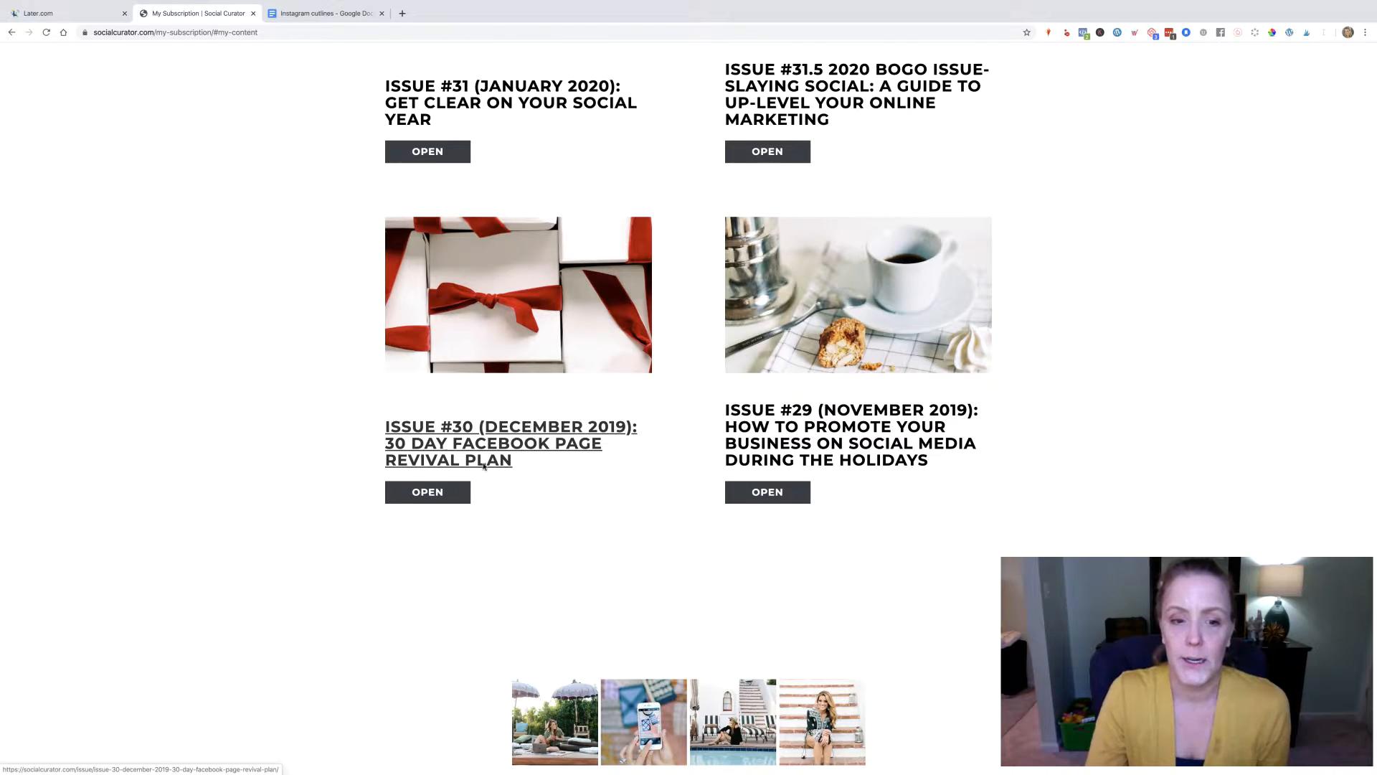
{"action": "left_click", "coordinate": [427, 494]}
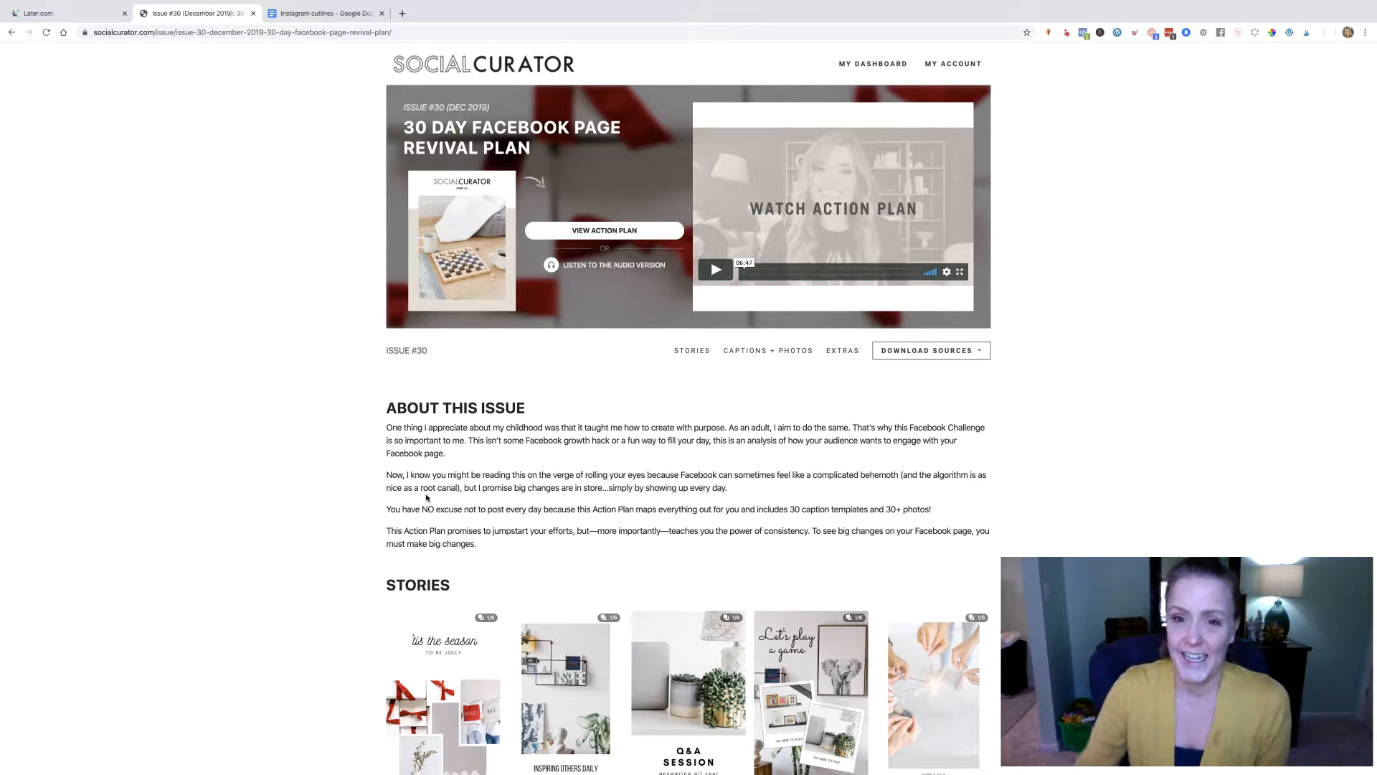
- Find the "What if?" photo labelled About Me in the issue's Captions + Photos section and copy its caption template text
{"action": "scroll", "coordinate": [440, 223], "scroll_direction": "down", "scroll_amount": 6}
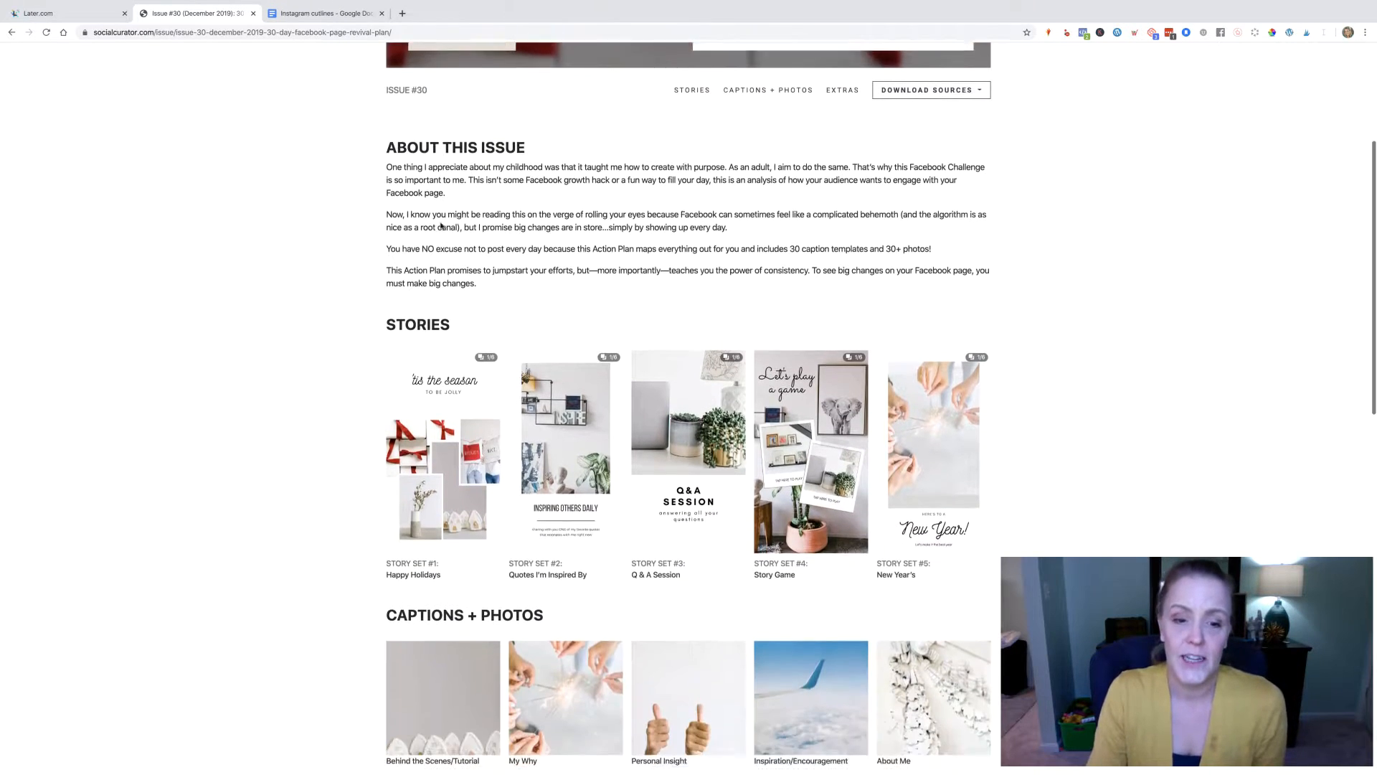
{"action": "scroll", "coordinate": [440, 223], "scroll_direction": "down", "scroll_amount": 2}
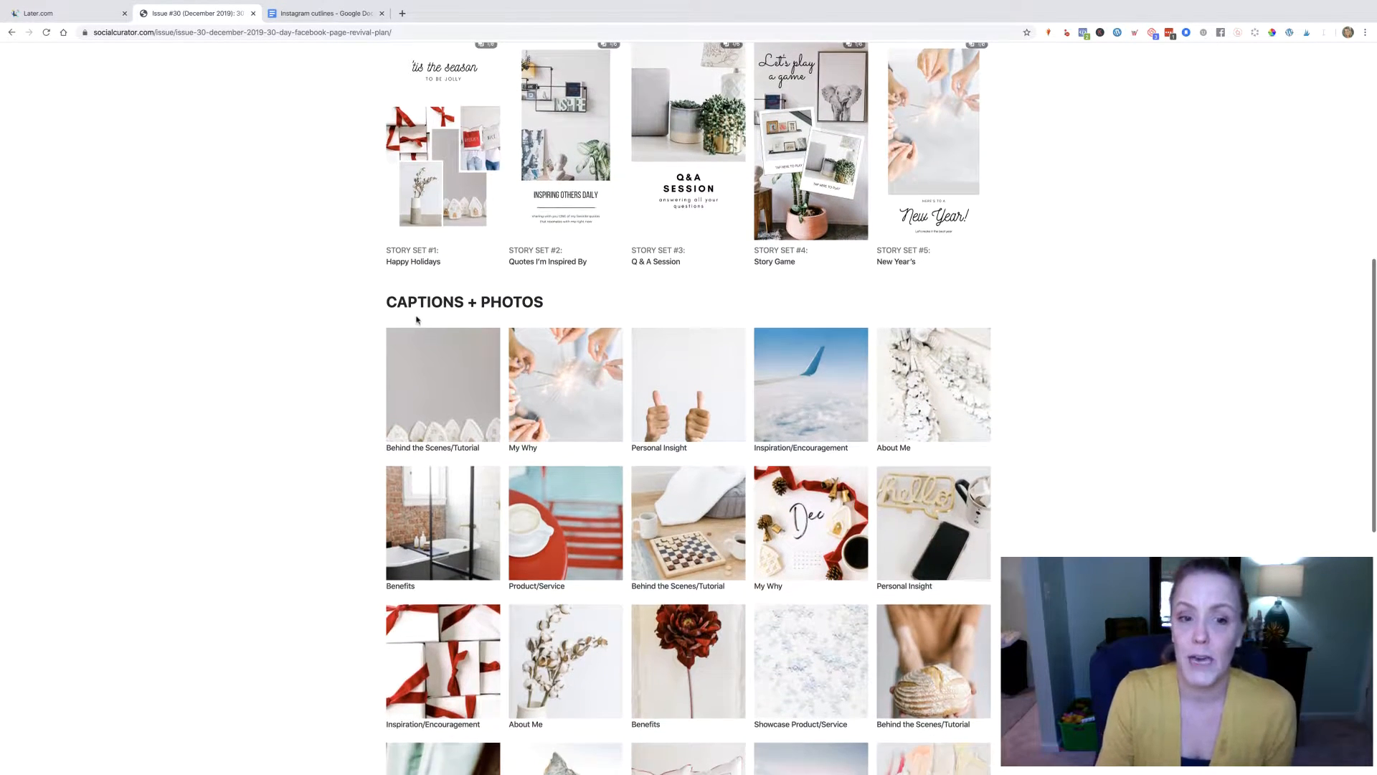
{"action": "scroll", "coordinate": [573, 373], "scroll_direction": "down", "scroll_amount": 7}
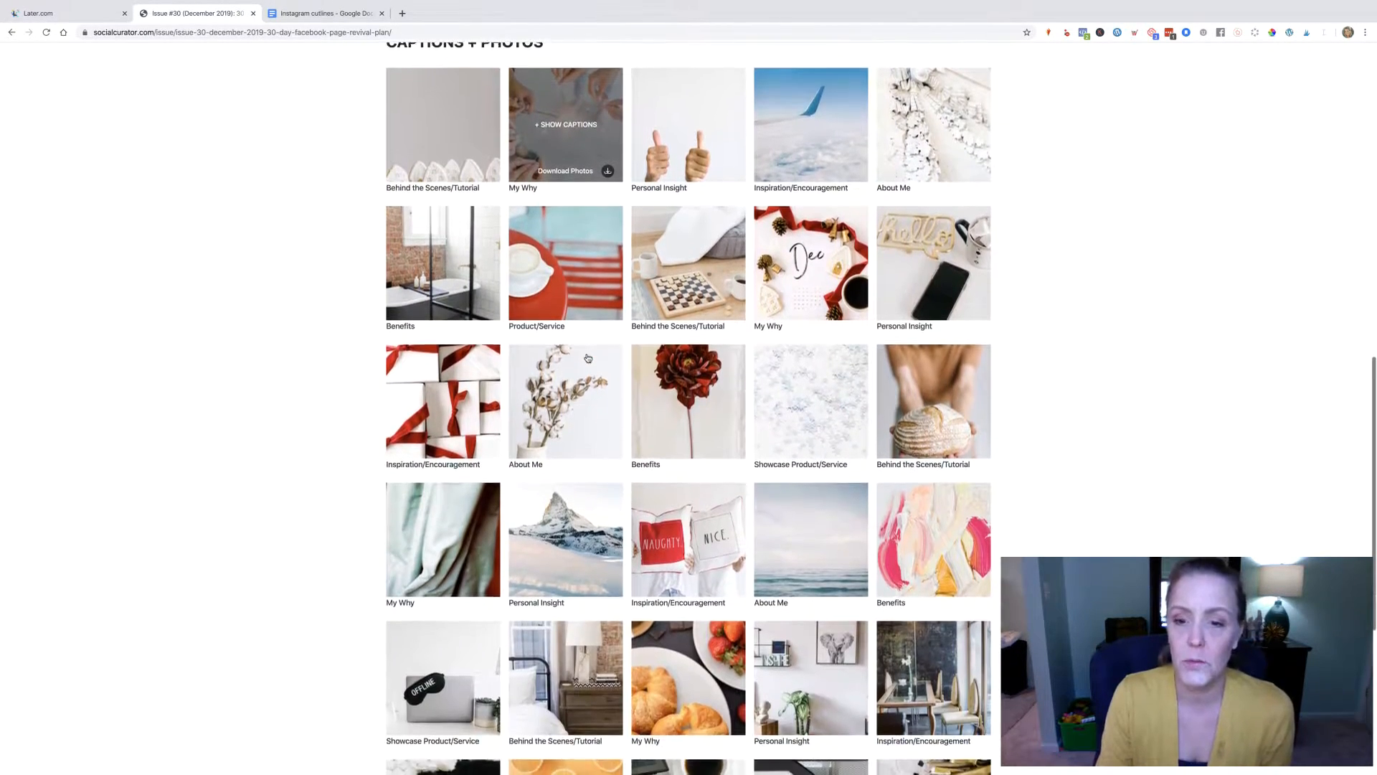
{"action": "scroll", "coordinate": [588, 357], "scroll_direction": "down", "scroll_amount": 1}
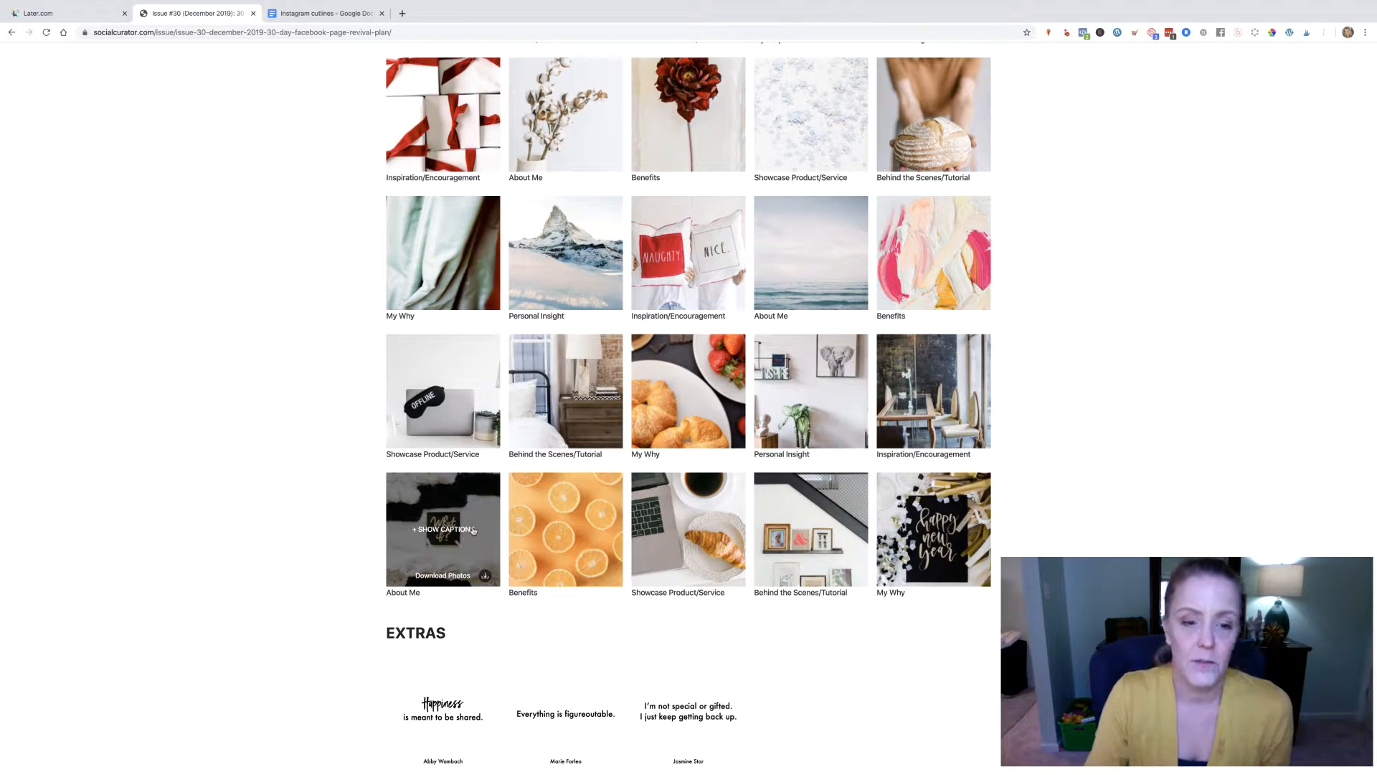
{"action": "left_click", "coordinate": [439, 508]}
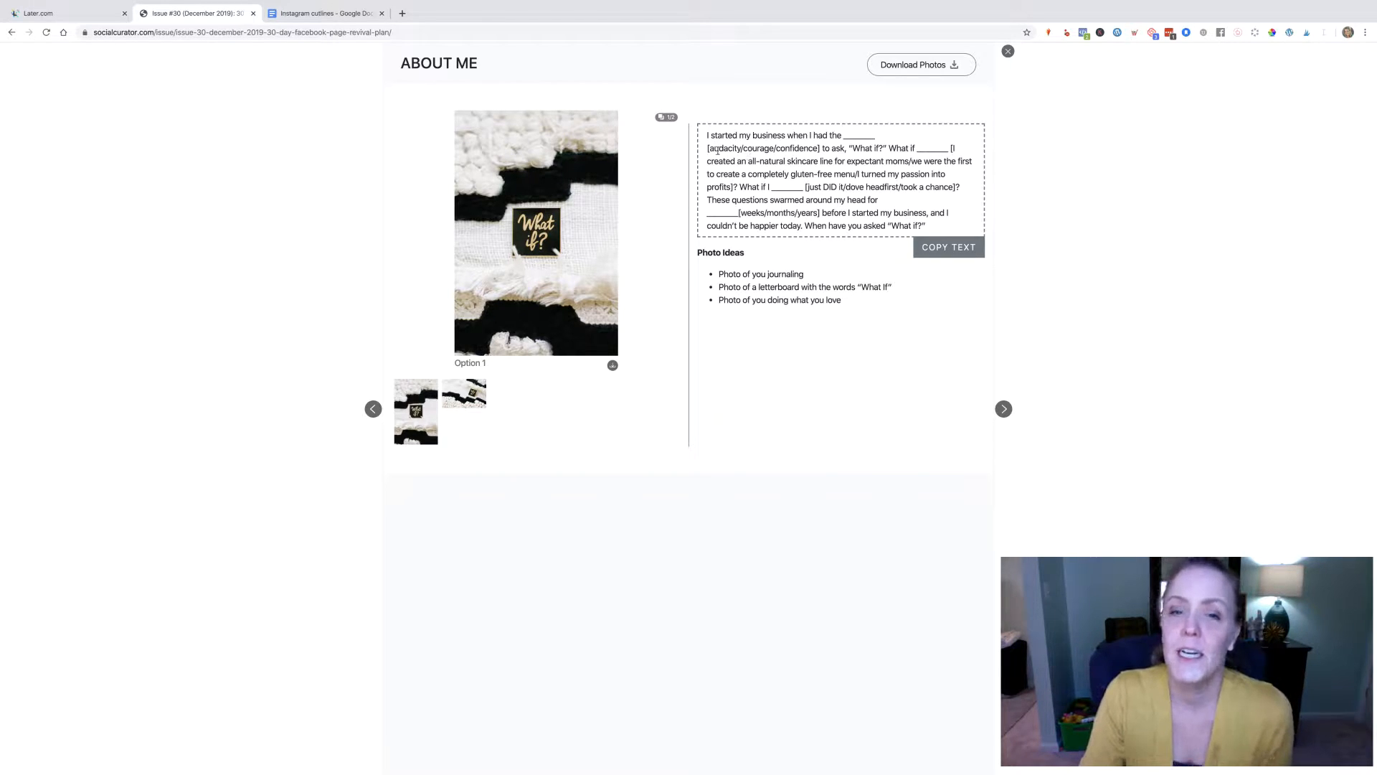
{"action": "left_click", "coordinate": [956, 249]}
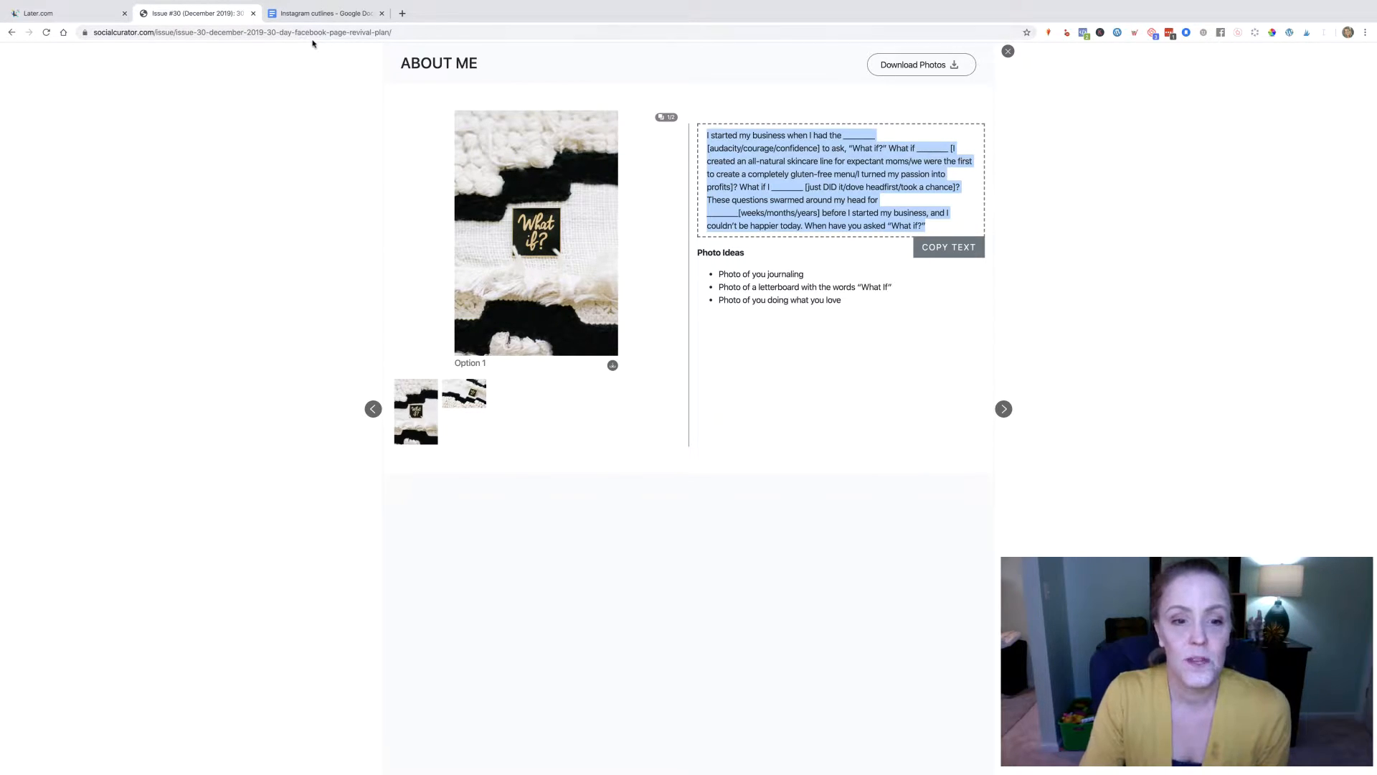
- Switch to the "Instagram cutlines" Google Doc and personalize the caption template's opening about offering services to solopreneurs and learning everything along the way
{"action": "left_click", "coordinate": [319, 13]}
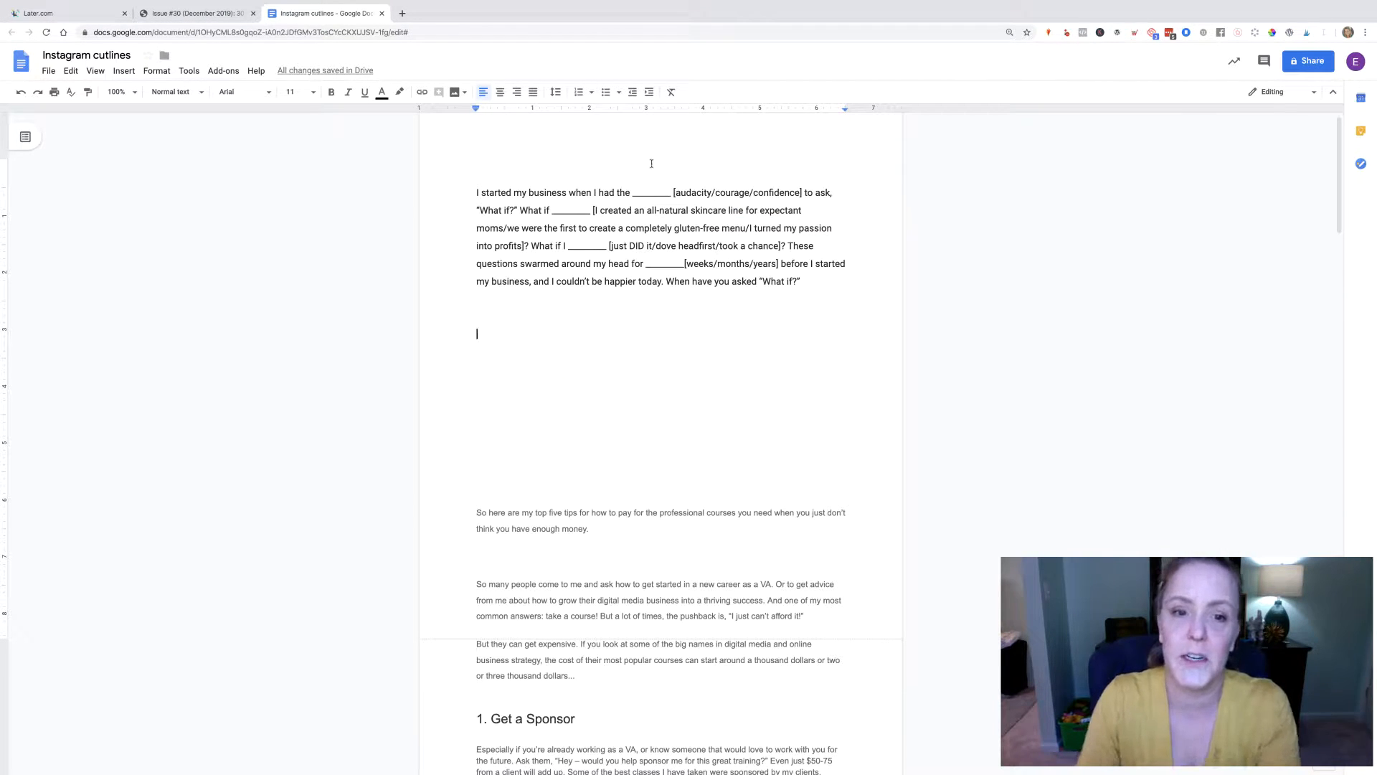
{"action": "left_click_drag", "start_coordinate": [634, 194], "coordinate": [715, 193]}
{"action": "key", "text": "BackSpace"}
{"action": "type", "text": "offered my services to and helped more solopreneurs online?  What if I just did it and learned everything along the way? As I helped my business owners earn income and passive revenue and scale online, I wondered if I could do it myself. What if I taught my friends what I’ve been learning?"}
{"action": "key", "text": "Return"}
- Extend the caption with the names of the first friends recruited, how they were taught to work online, and how that leap grew the business
{"action": "type", "text": "Laura, Jenna, Deb Elizabeth"}
{"action": "left_click", "coordinate": [547, 325]}
{"action": "type", "text": "&started recruiting my friends -  - and teaching them how to work online. It allowed me to grow my own business, serve more clients and see my friends take off in their own directions. It made me to start thinking about training someone new to the online worldWhat if I stepped up my business?  were the first ones to take me on and I taught"}
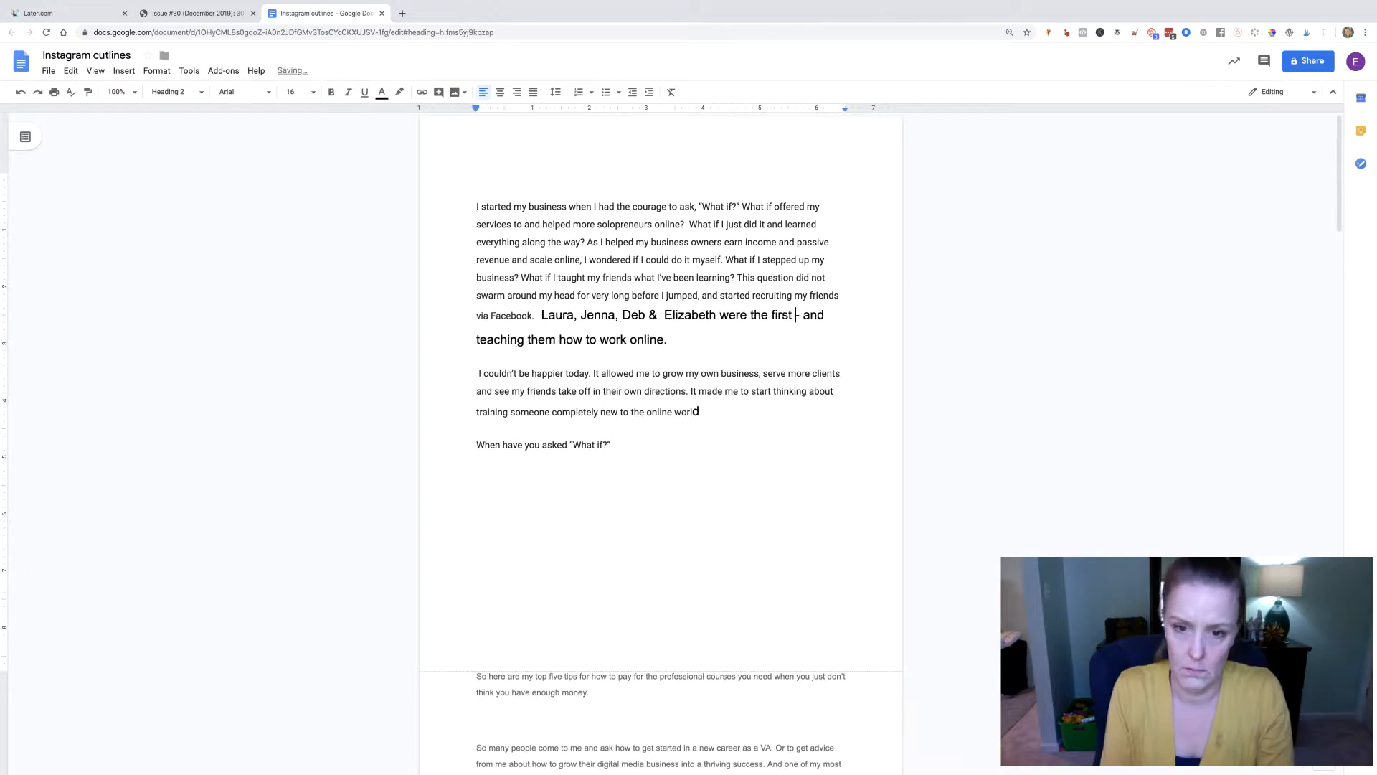
{"action": "type", "text": "This leap in actionformuate and start my training process with people. And it worked. They got jobs. Their own clients and took off. I could have stayed buried in 1:1 client work easily and forever and even for full-time on a team. But this new path was more rewarding."}
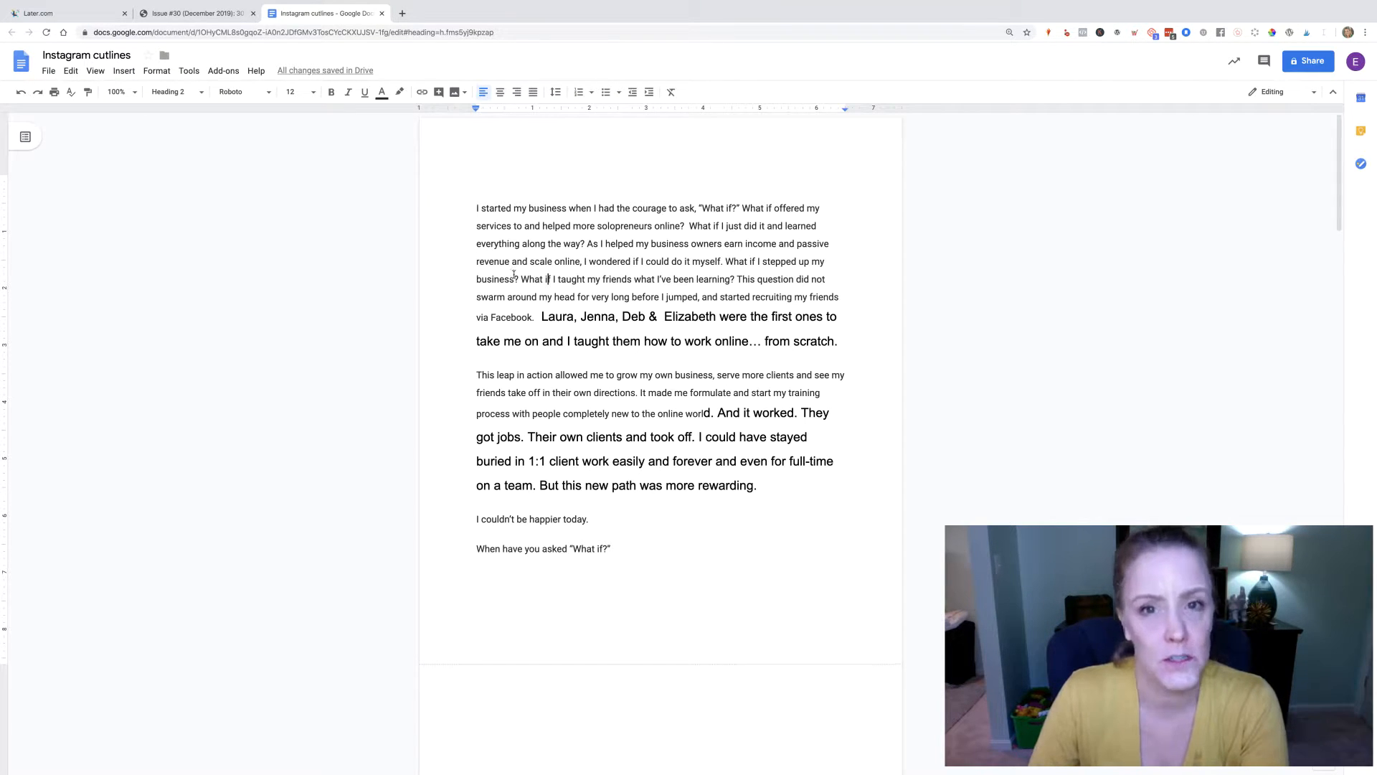
- Copy the whole finished caption, from "I started my business" to "When have you asked", and switch to Later
{"action": "left_click_drag", "start_coordinate": [612, 548], "coordinate": [462, 207]}
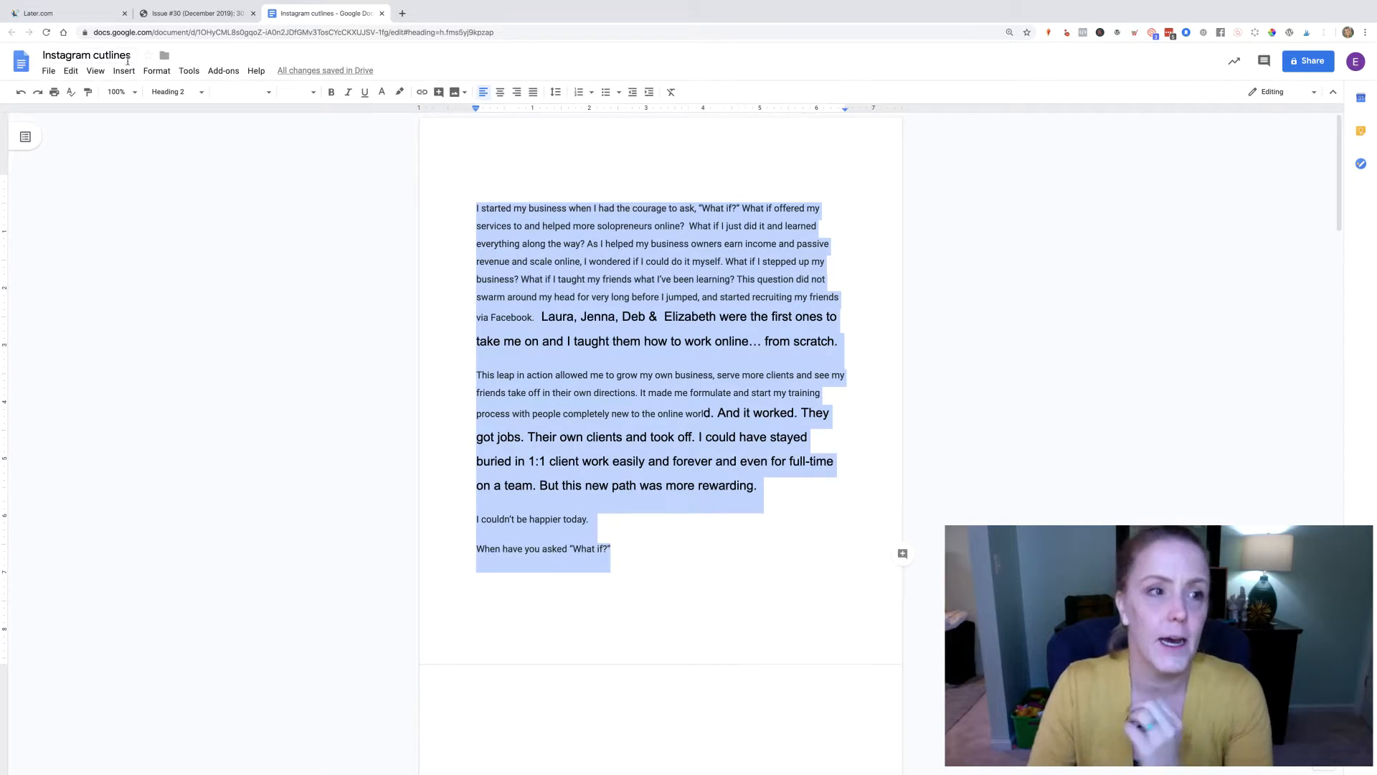
{"action": "left_click", "coordinate": [74, 16]}
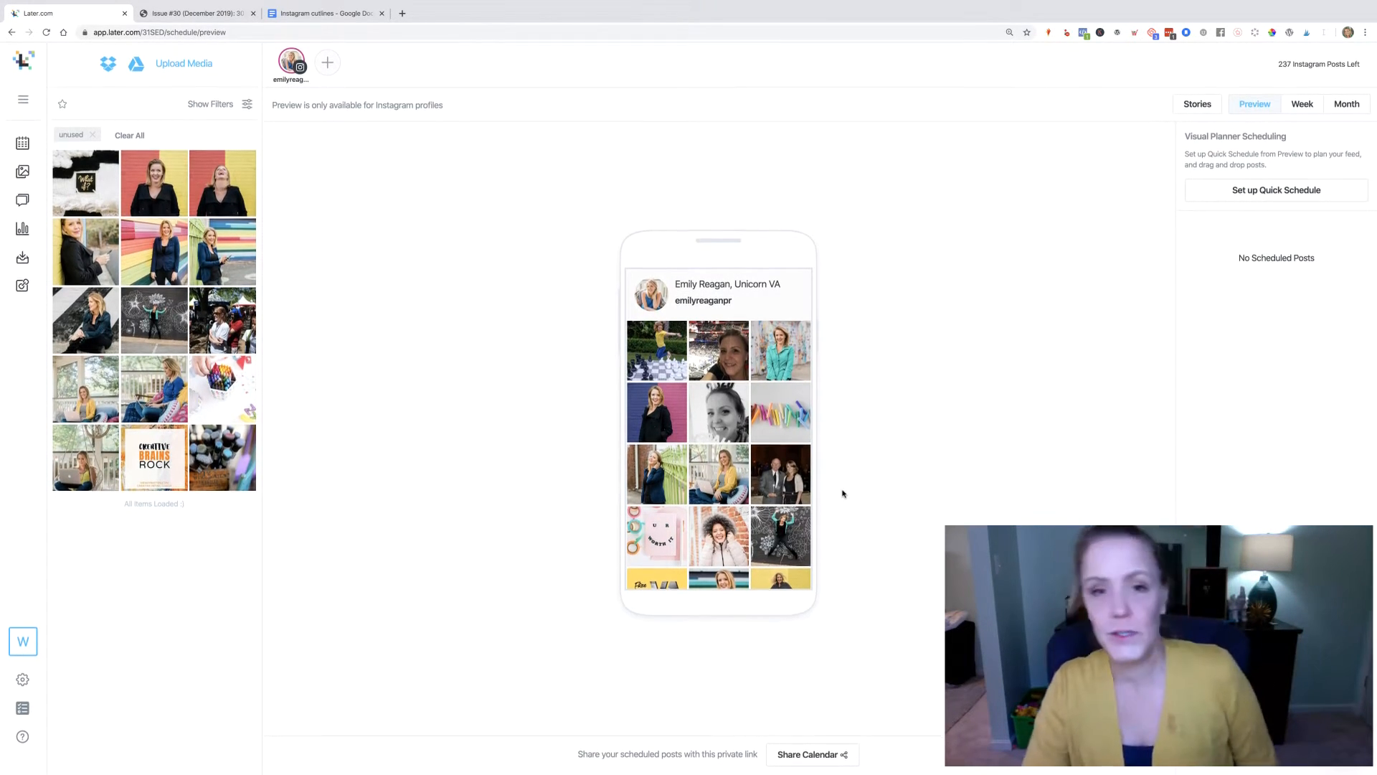
- Examine the Instagram feed preview and the local image files available for upload, without uploading anything
{"action": "scroll", "coordinate": [718, 431], "scroll_direction": "down", "scroll_amount": 1}
{"action": "scroll", "coordinate": [718, 461], "scroll_direction": "down", "scroll_amount": 5}
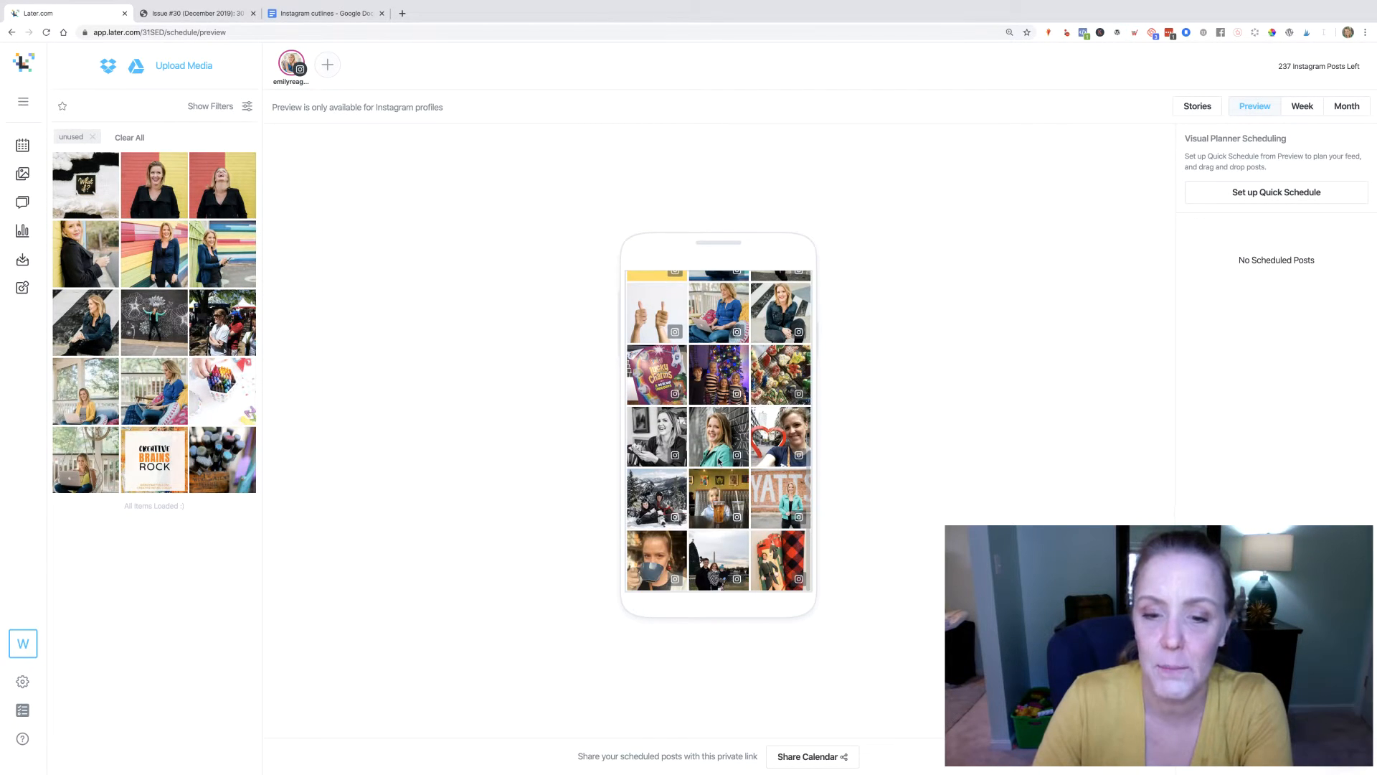
{"action": "scroll", "coordinate": [720, 461], "scroll_direction": "up", "scroll_amount": 10}
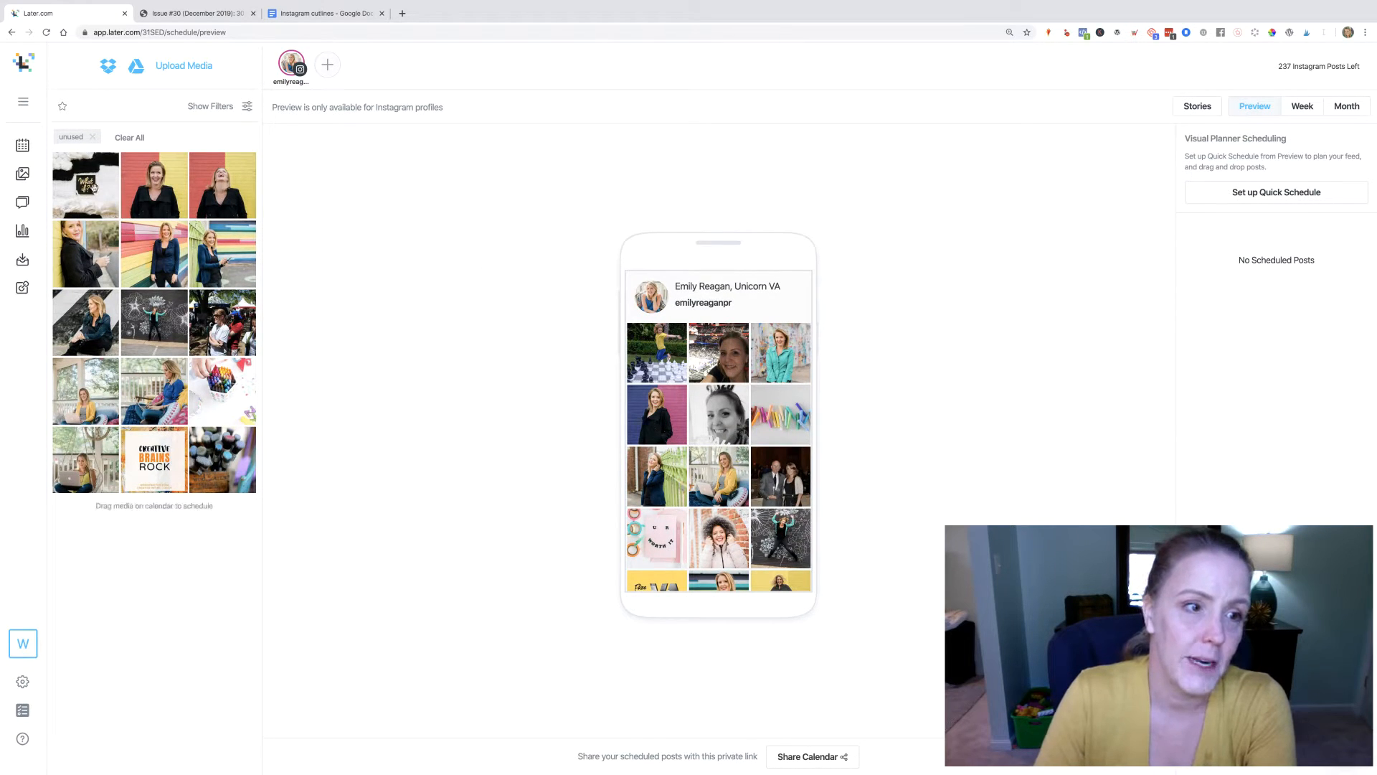
{"action": "left_click", "coordinate": [199, 68]}
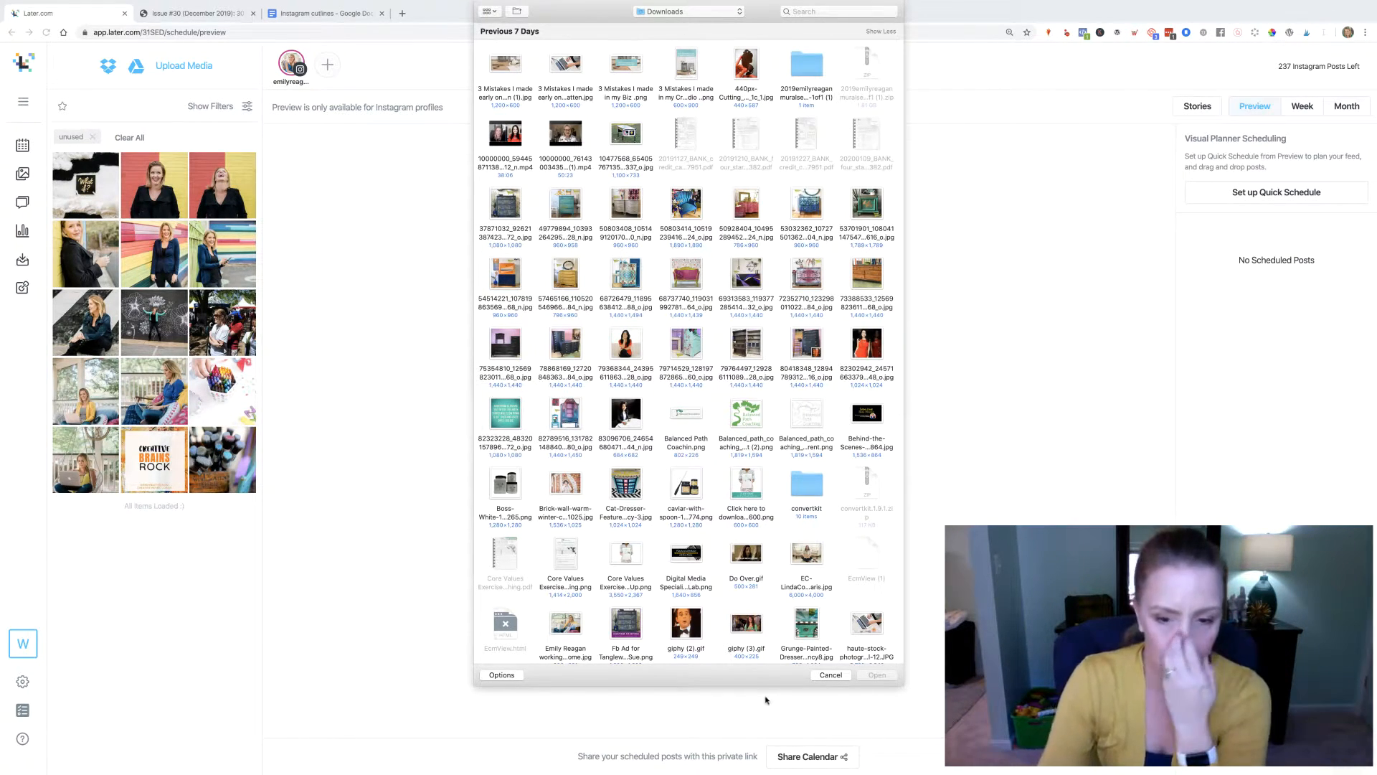
{"action": "left_click", "coordinate": [831, 674]}
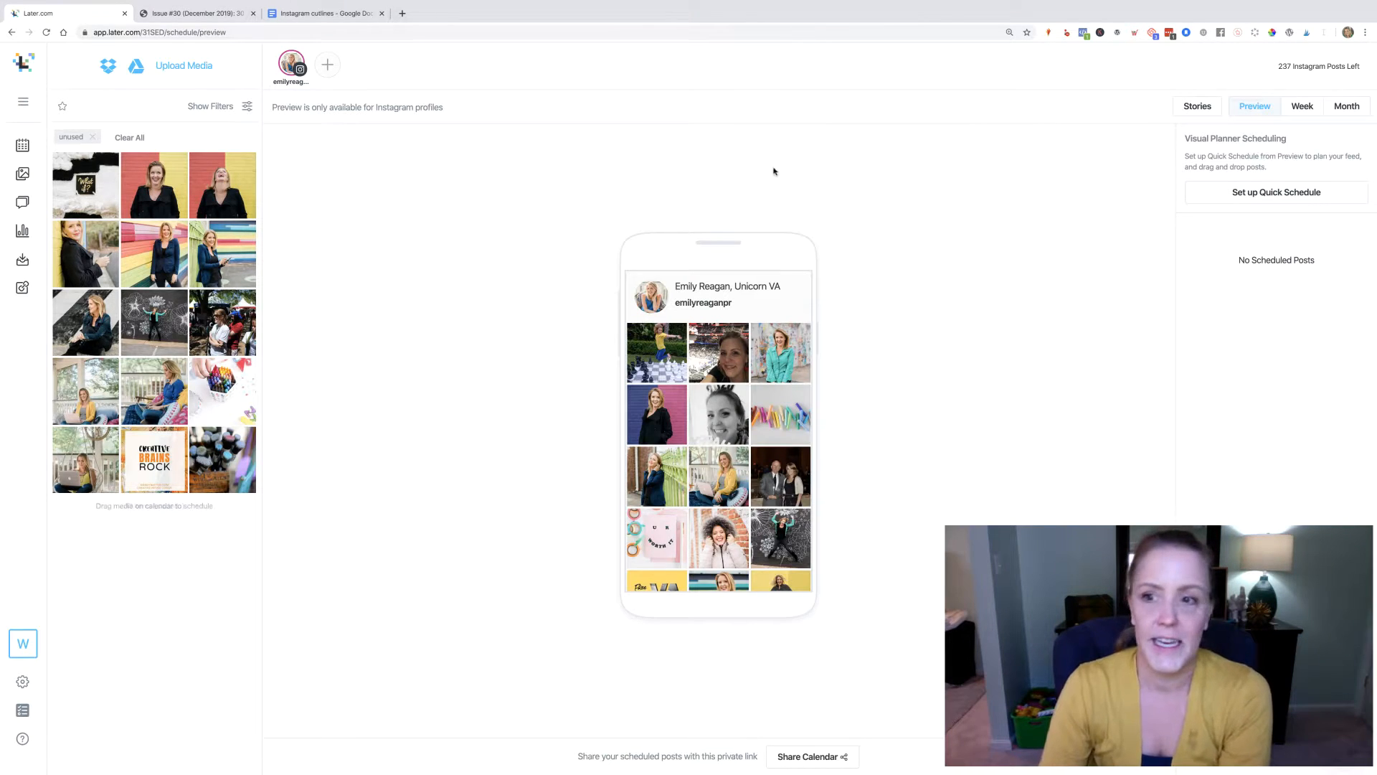
- Schedule the "What if?" photo on the weekly calendar for January 22, 2020 at 3:10 pm and apply a 1:1 square crop
{"action": "left_click", "coordinate": [1300, 108]}
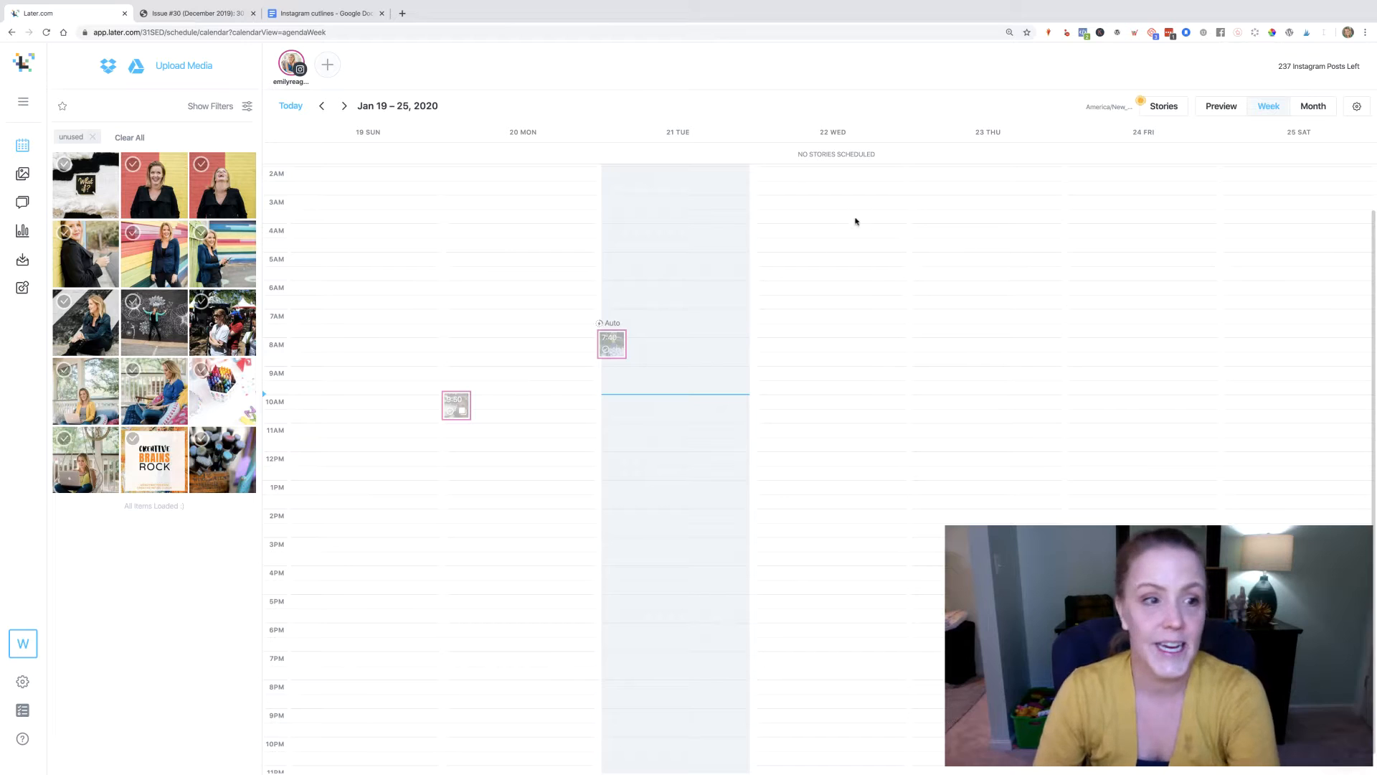
{"action": "left_click_drag", "start_coordinate": [83, 199], "coordinate": [777, 552]}
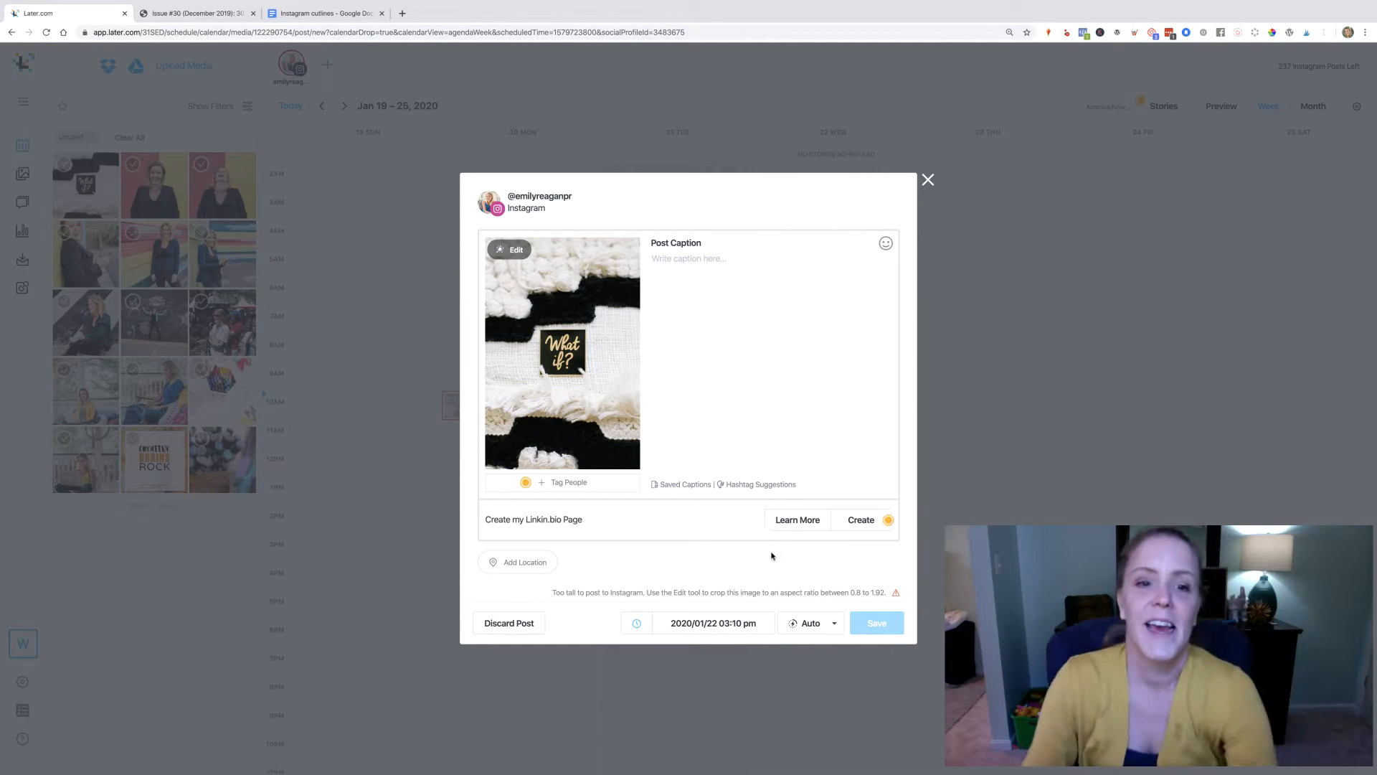
{"action": "left_click", "coordinate": [508, 250]}
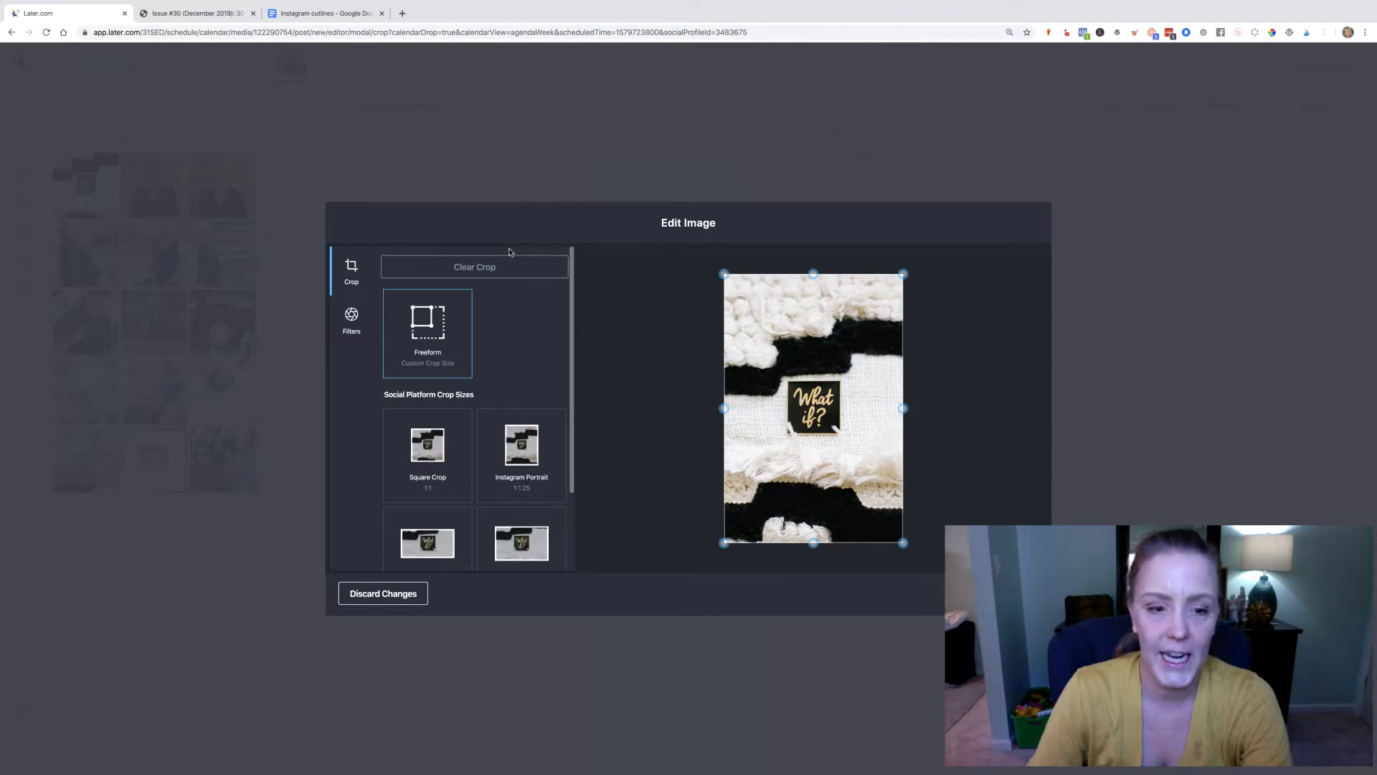
{"action": "left_click", "coordinate": [436, 450]}
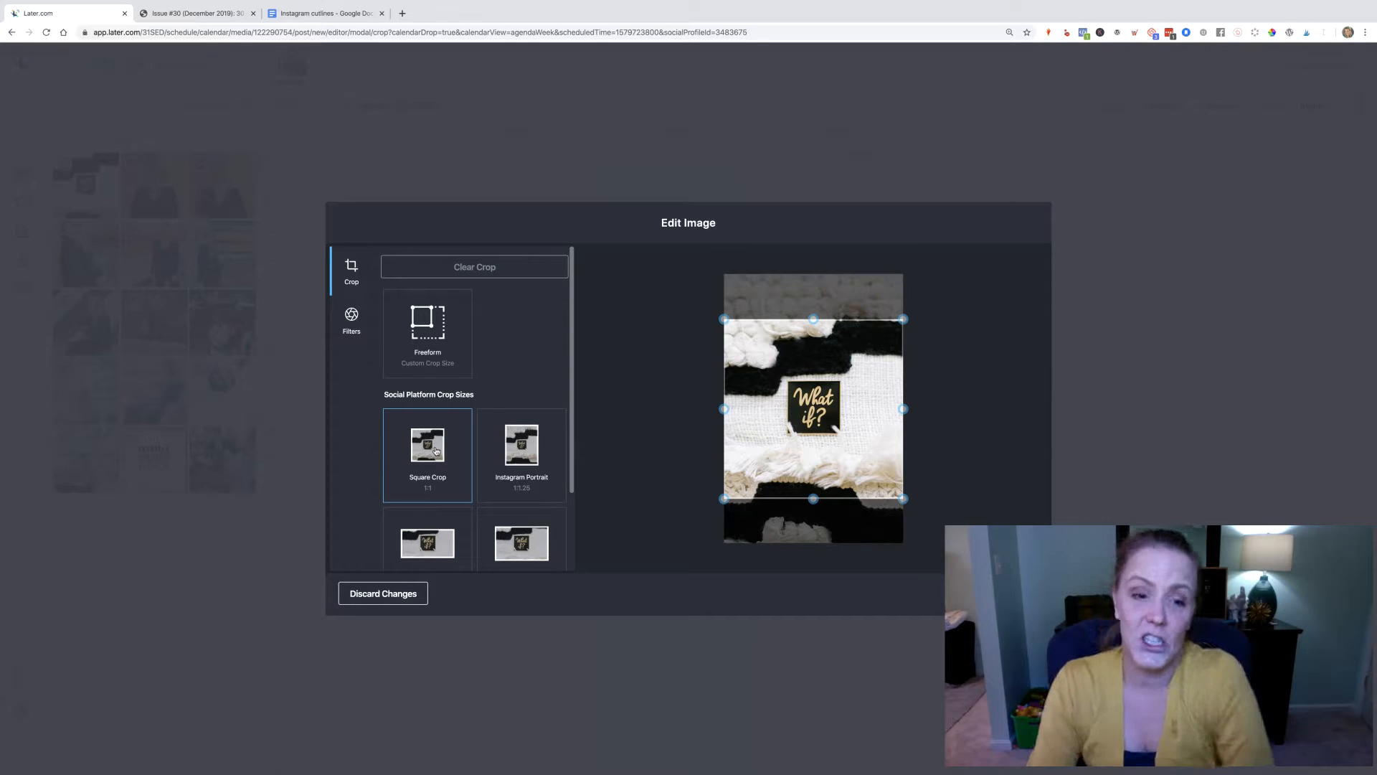
{"action": "left_click", "coordinate": [533, 458]}
{"action": "left_click", "coordinate": [437, 447]}
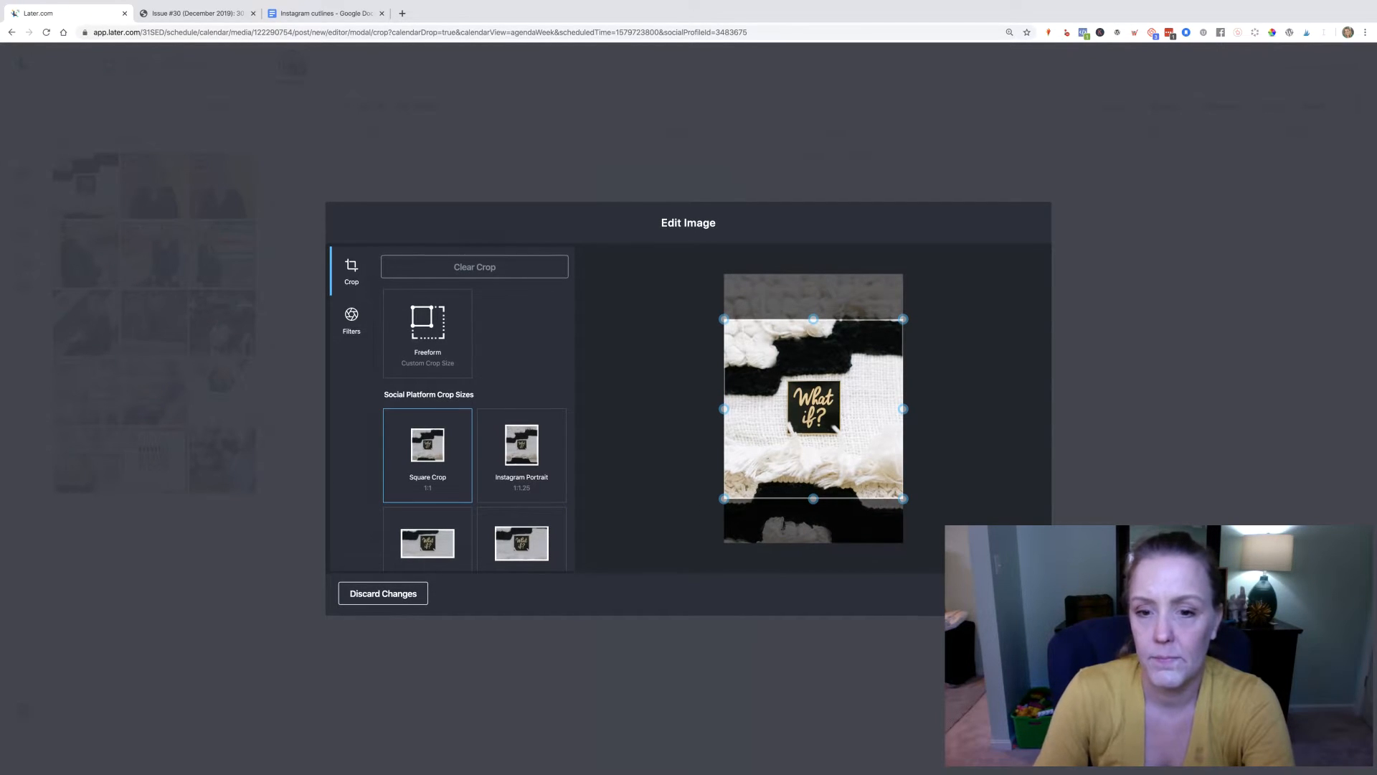
{"action": "left_click", "coordinate": [998, 593]}
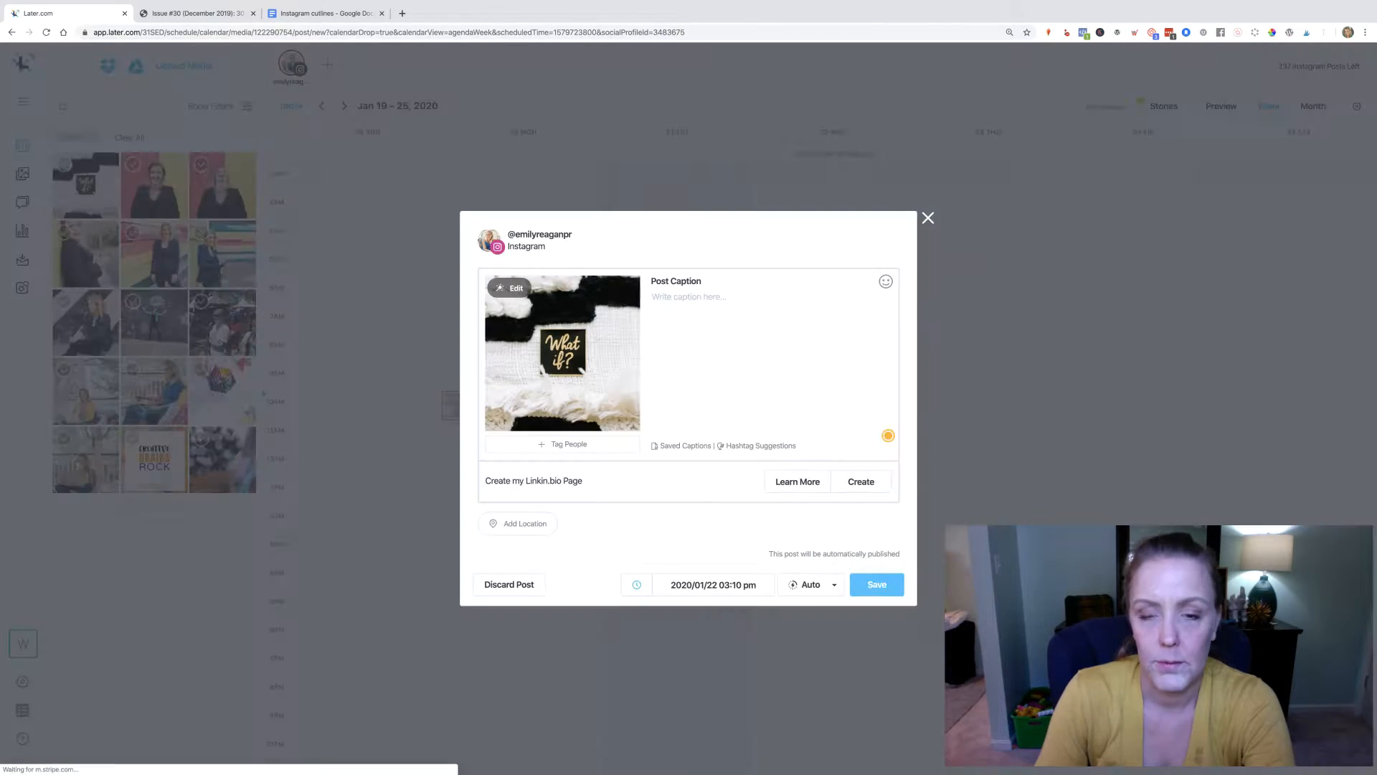
- Paste the copied caption into the post and break it into short paragraphs separated by blank lines
{"action": "left_click", "coordinate": [686, 301]}
{"action": "type", "text": "I started my business when I had the courage to ask, \"What if?\" What if offered my services to and helped more solopreneurs online?  What if I just did it and learned everything along the way? As I helped my business owners earn income and passive revenue and scale online, I wondered if I could do it myself. What if I stepped up my business? What if I taught my friends what I've been learning? This question did not swarm around my head for very long before I jumped, and started recruiting my friends via Facebook.   Laura, Jenna, Deb &  Elizabeth were the first ones to take me on and I taught them how to work online… from scratch. This leap in action allowed me to grow my own business, serve more clients and see my friends take off in their own directions. It made me formulate and start my training process with people completely new to the online world. And it worked. They got jobs. Their own clients and took off. I could have stayed buried in 1:1 client work easily and forever and even for full-time on a team. But this new path was more rewarding. I couldn't be happier today. When have you asked \"What if?\""}
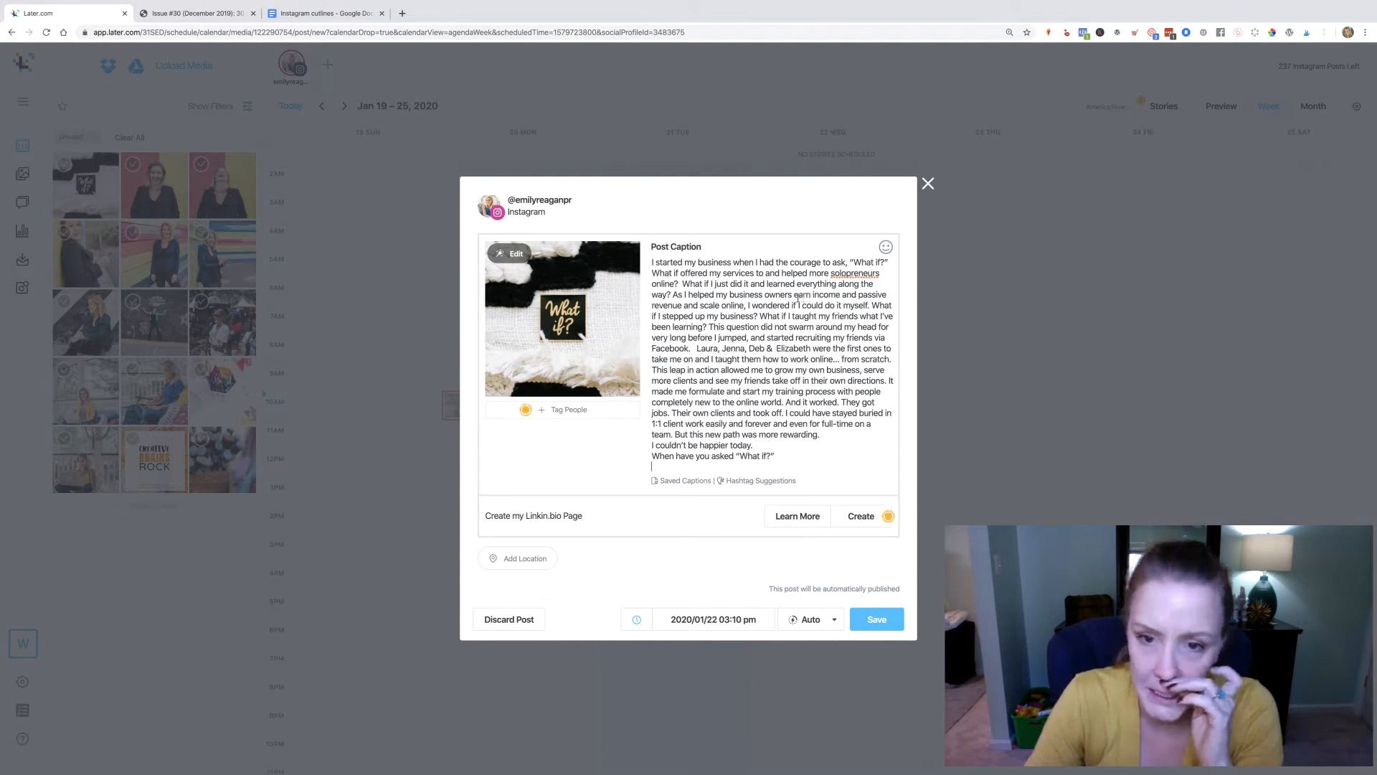
{"action": "left_click", "coordinate": [653, 274]}
{"action": "key", "text": "Return"}
{"action": "left_click", "coordinate": [697, 354]}
{"action": "key", "text": "Return"}
{"action": "key", "text": "Return"}
{"action": "left_click", "coordinate": [652, 386]}
{"action": "key", "text": "Return"}
{"action": "left_click", "coordinate": [786, 423]}
{"action": "key", "text": "Return"}
{"action": "key", "text": "Return"}
{"action": "left_click", "coordinate": [708, 289]}
{"action": "key", "text": "Return"}
{"action": "key", "text": "Return"}
- Replace "business" with "VA crash course" in the caption's opening sentence
{"action": "left_click", "coordinate": [675, 203]}
{"action": "key", "text": "Return"}
{"action": "double_click", "coordinate": [698, 208]}
{"action": "type", "text": "VA crash course"}
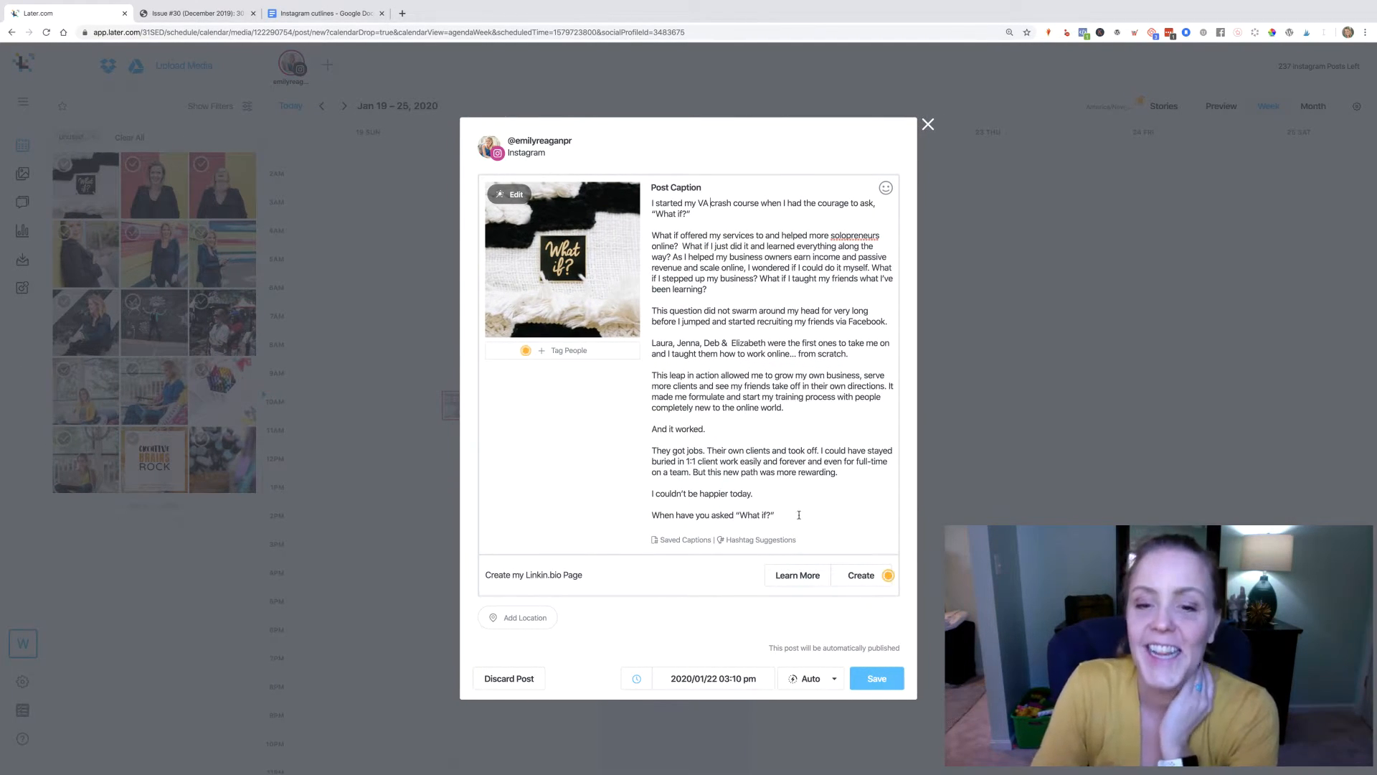
- Add the hashtags #virtualassistant #mispouse #wfhm #coursecreator #digitalmediamarketer below the caption and save the scheduled post
{"action": "key", "text": "Return"}
{"action": "key", "text": "Return"}
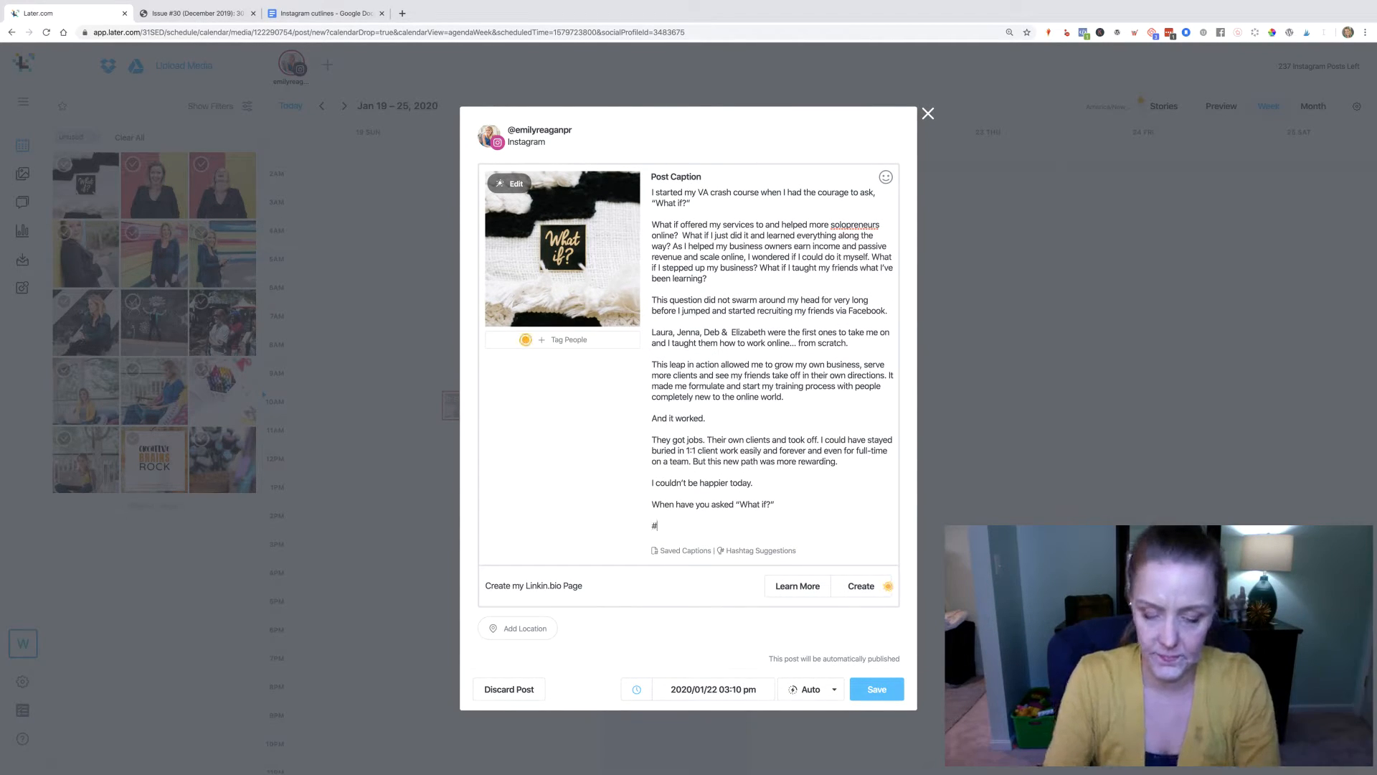
{"action": "type", "text": "#virtual"}
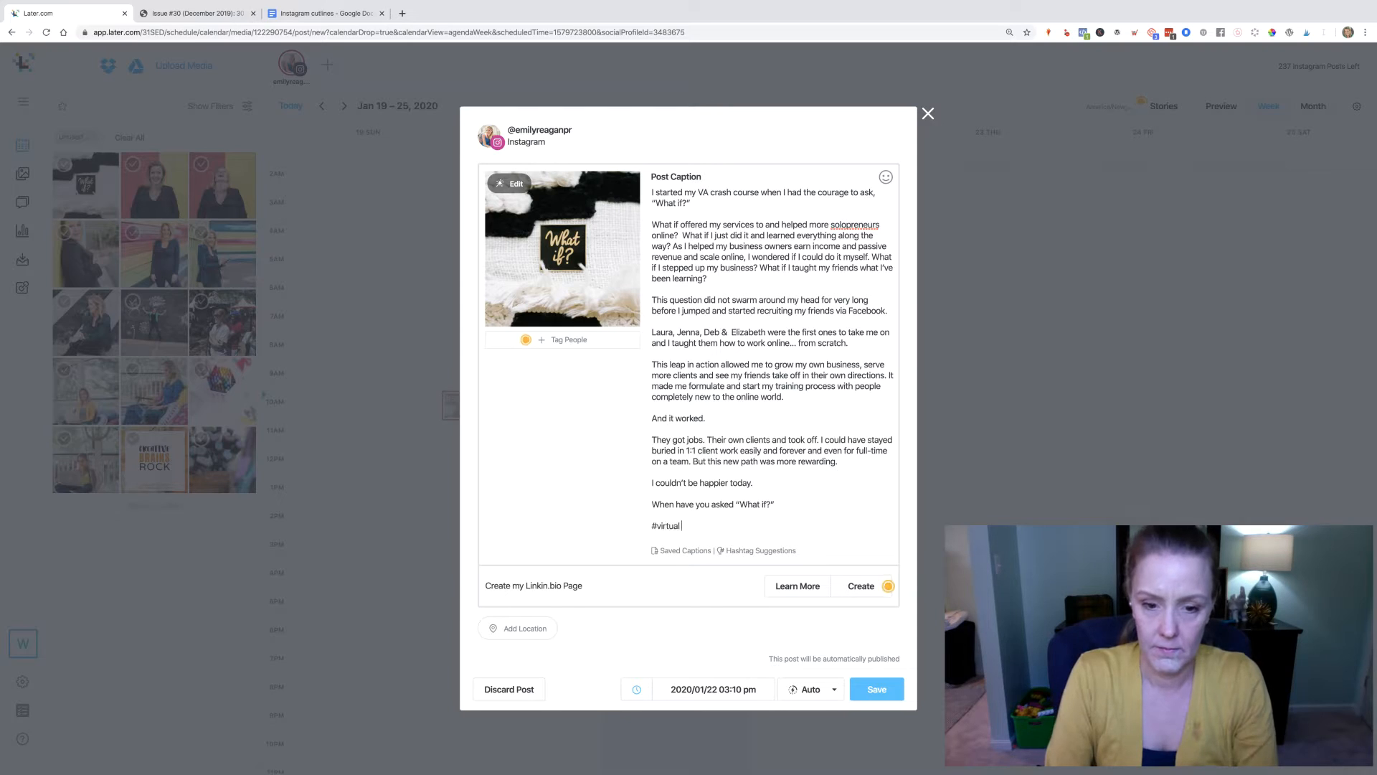
{"action": "type", "text": "assistant #"}
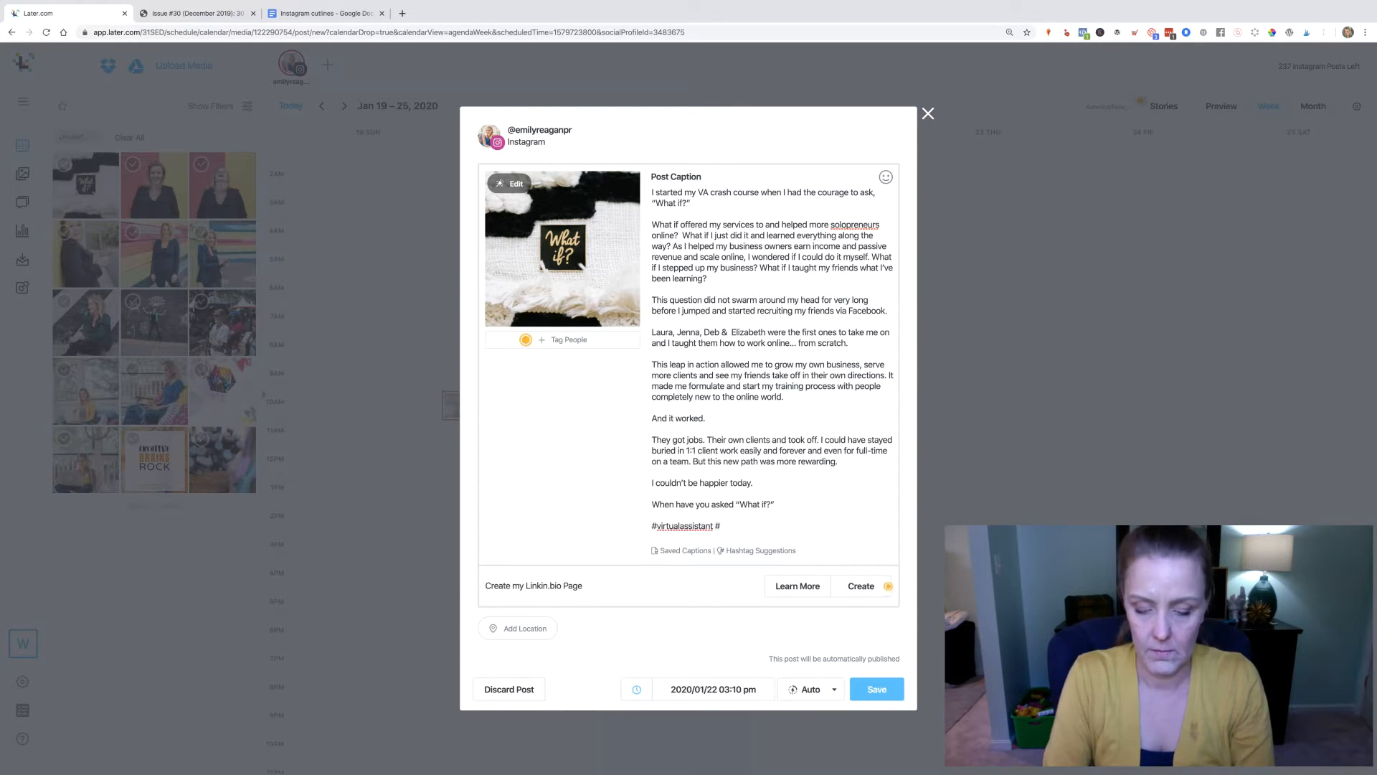
{"action": "type", "text": "mspouse"}
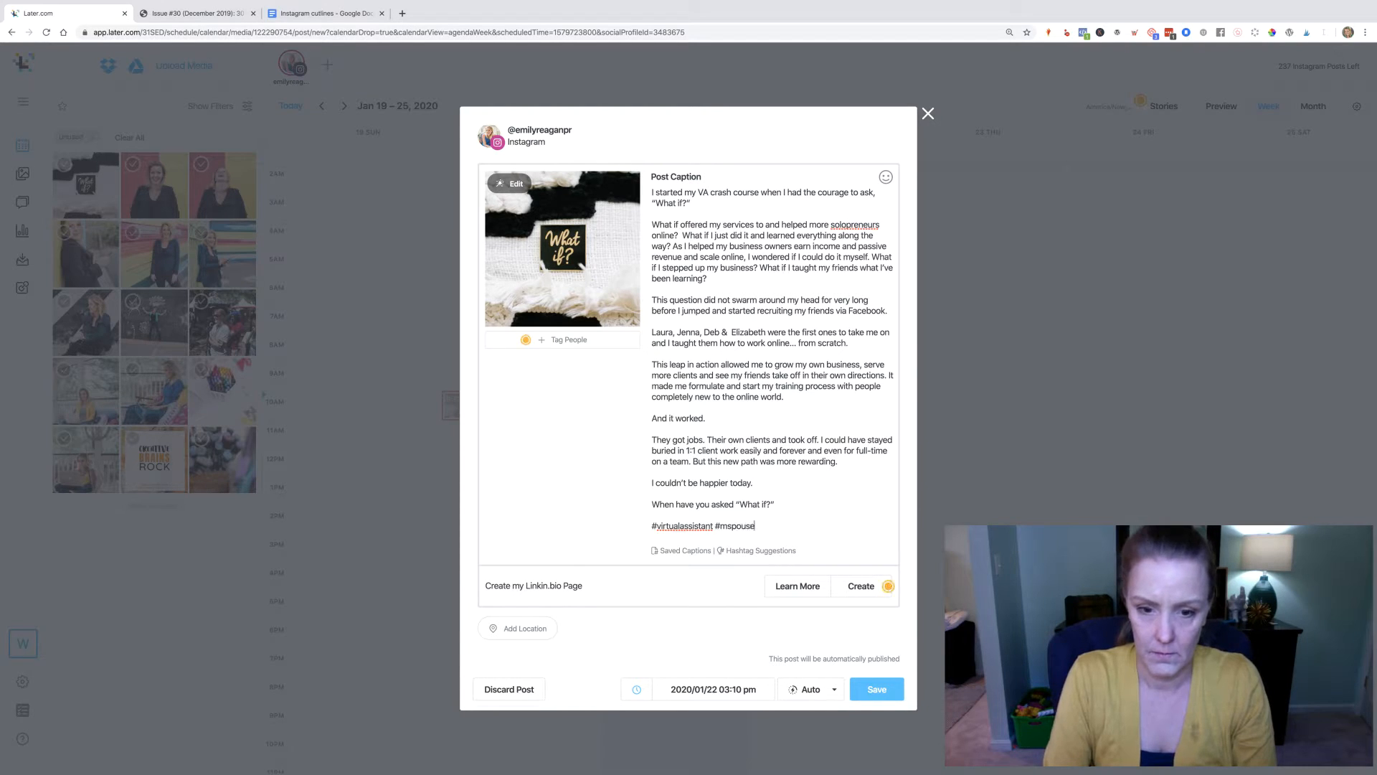
{"action": "key", "text": "BackSpace"}
{"action": "key", "text": "BackSpace"}
{"action": "key", "text": "BackSpace"}
{"action": "key", "text": "BackSpace"}
{"action": "key", "text": "BackSpace"}
{"action": "key", "text": "BackSpace"}
{"action": "type", "text": "ispou"}
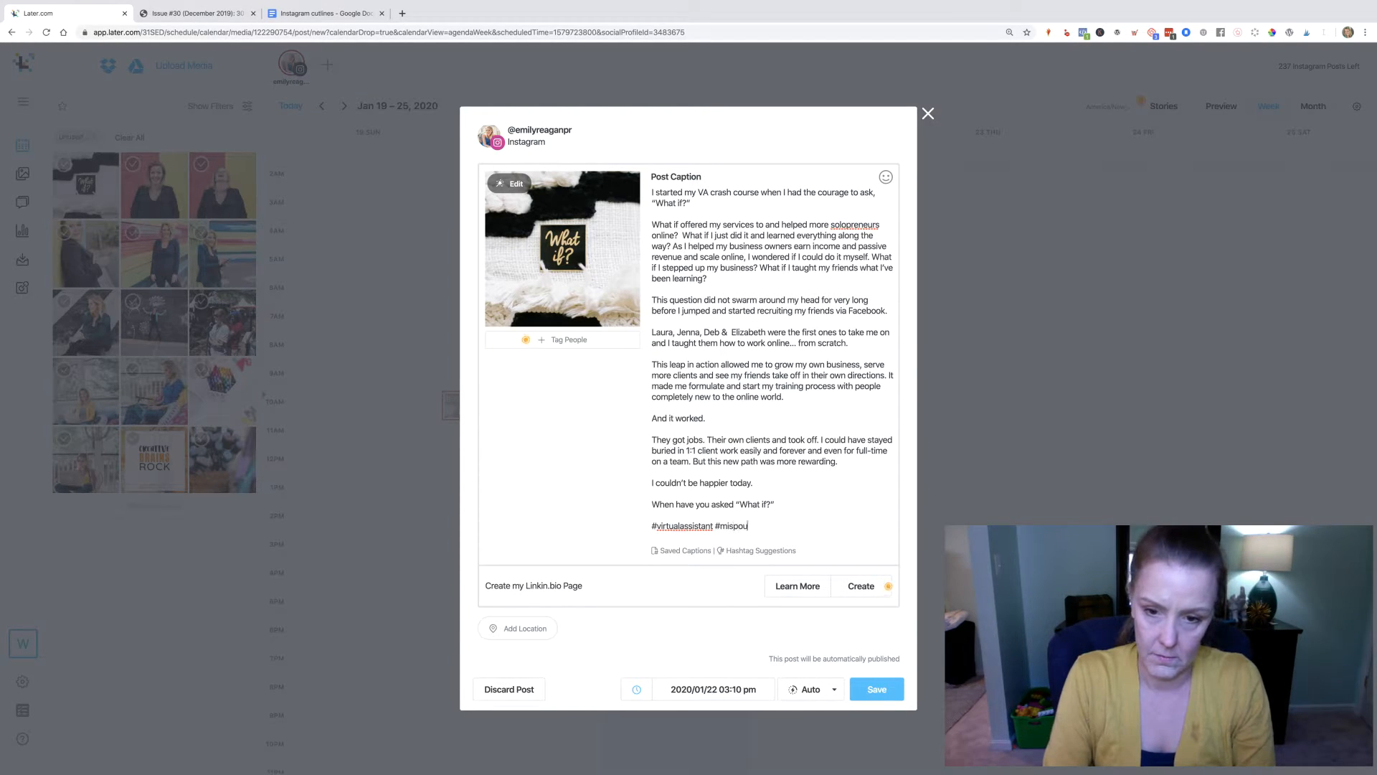
{"action": "type", "text": "se #wfhm #coursecreator #digitalmediamarketer"}
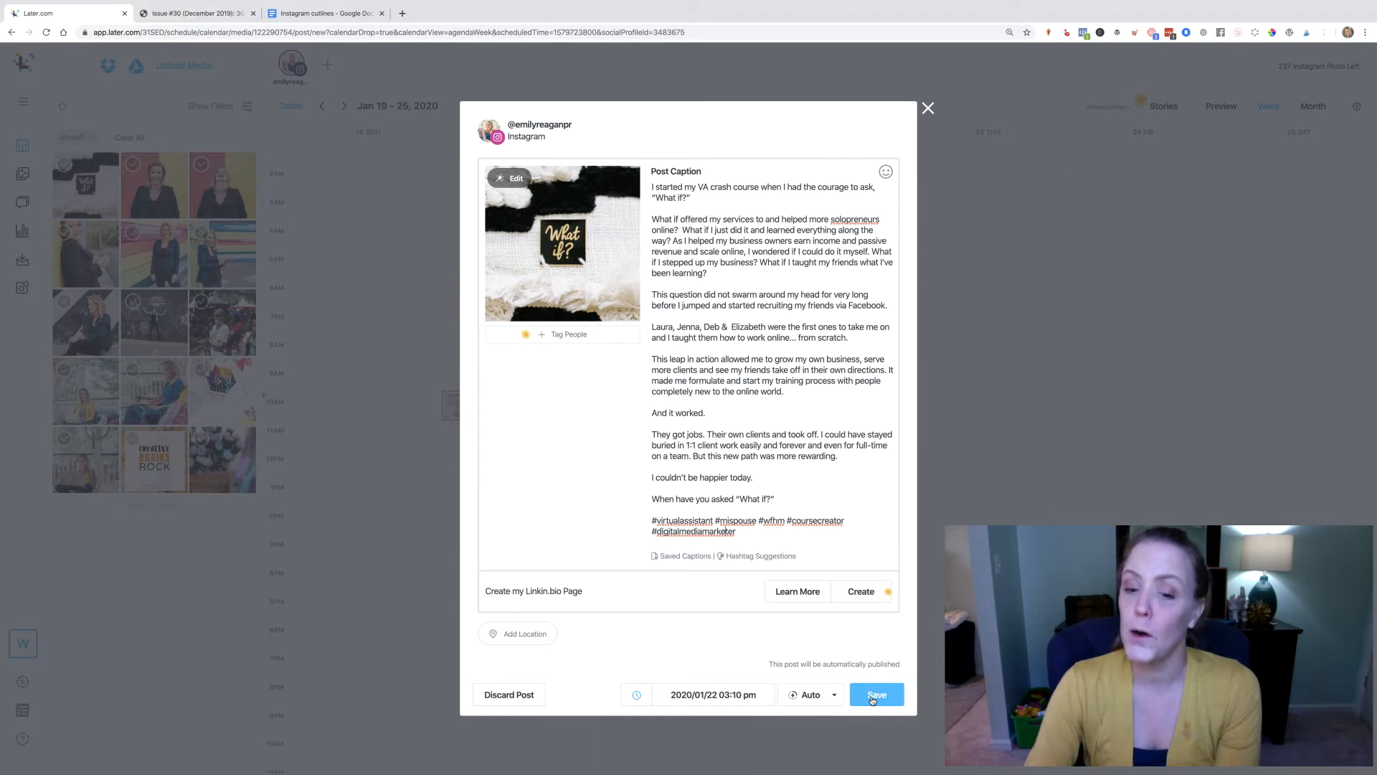
{"action": "left_click", "coordinate": [874, 699]}
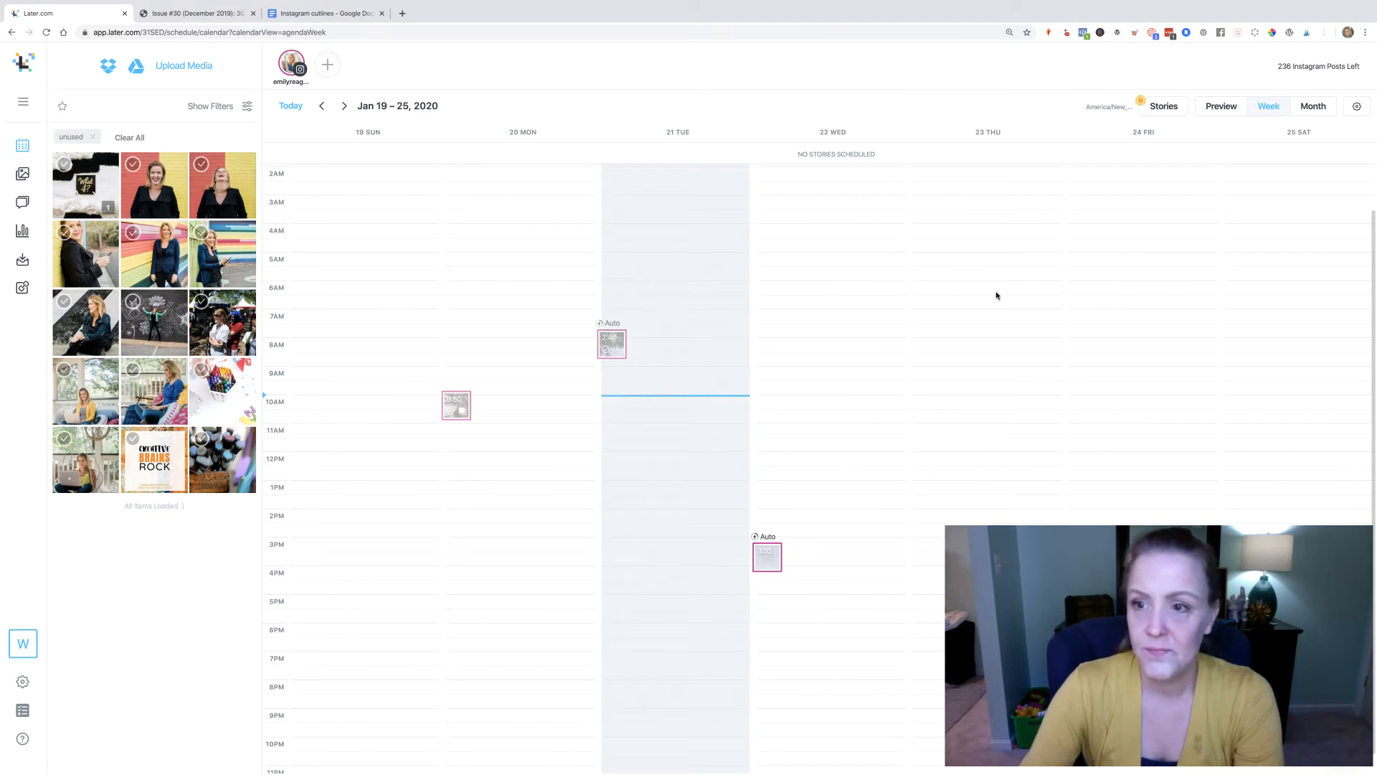
- Check the scheduled post in the Instagram feed preview and open the profile's analytics overview
{"action": "left_click", "coordinate": [1222, 108]}
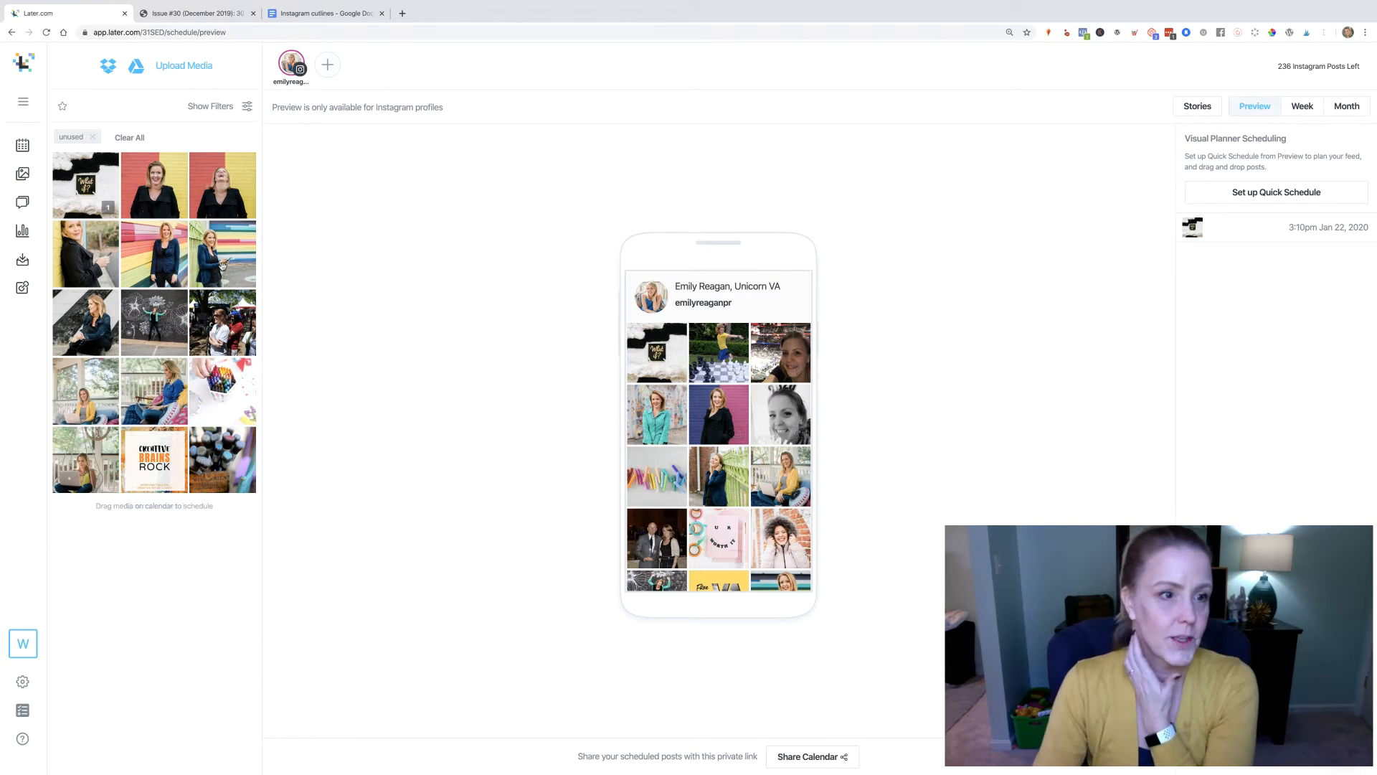
{"action": "left_click", "coordinate": [24, 237]}
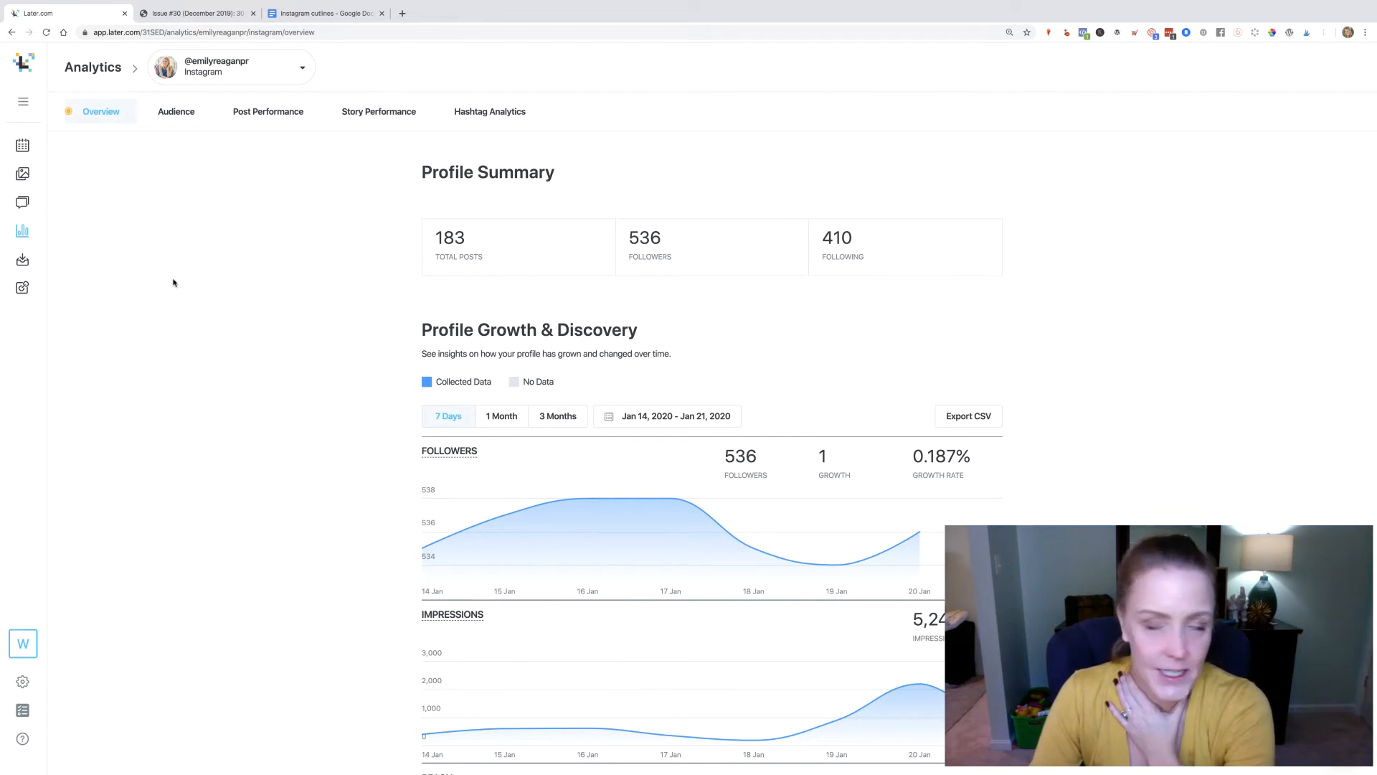
- Examine the profile growth overview and the detailed hashtag and post performance for the past 7 days
{"action": "scroll", "coordinate": [194, 294], "scroll_direction": "down", "scroll_amount": 1}
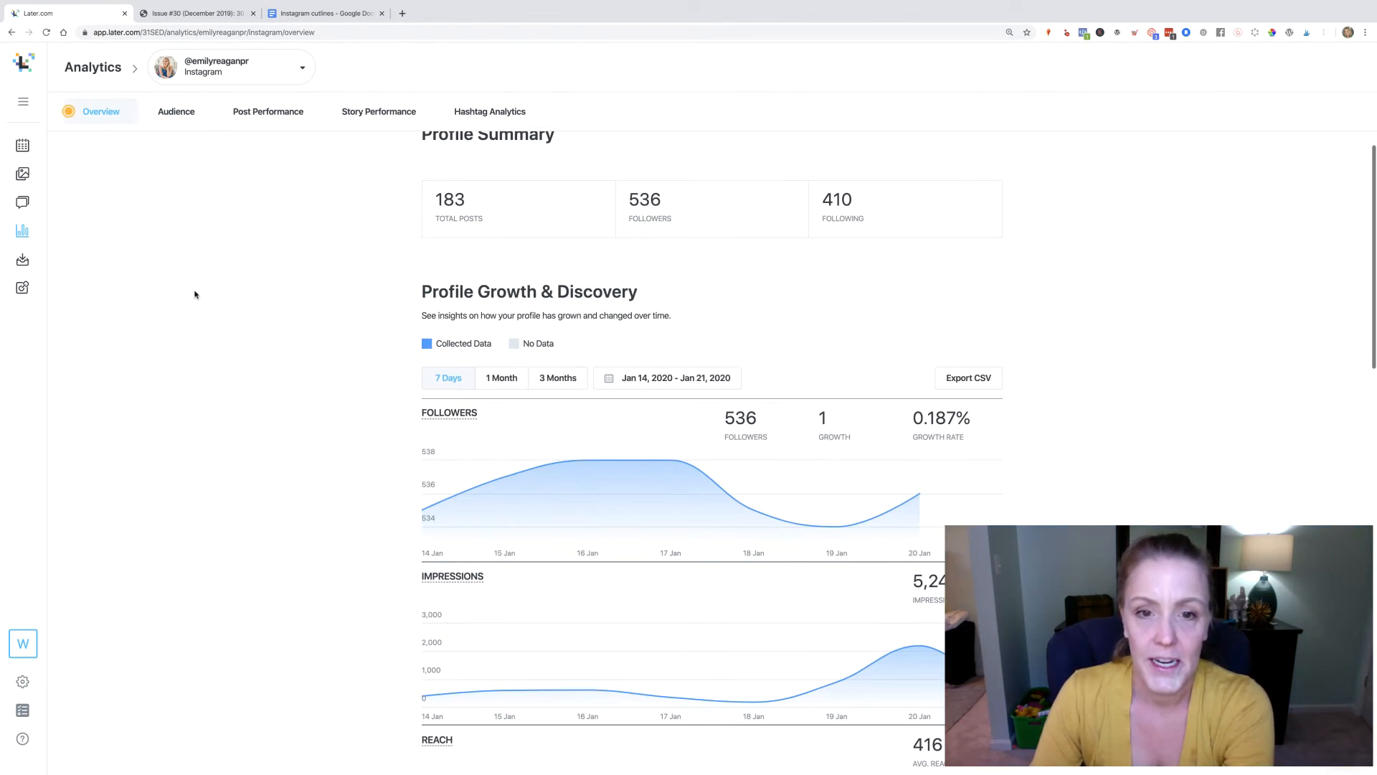
{"action": "scroll", "coordinate": [194, 295], "scroll_direction": "down", "scroll_amount": 1}
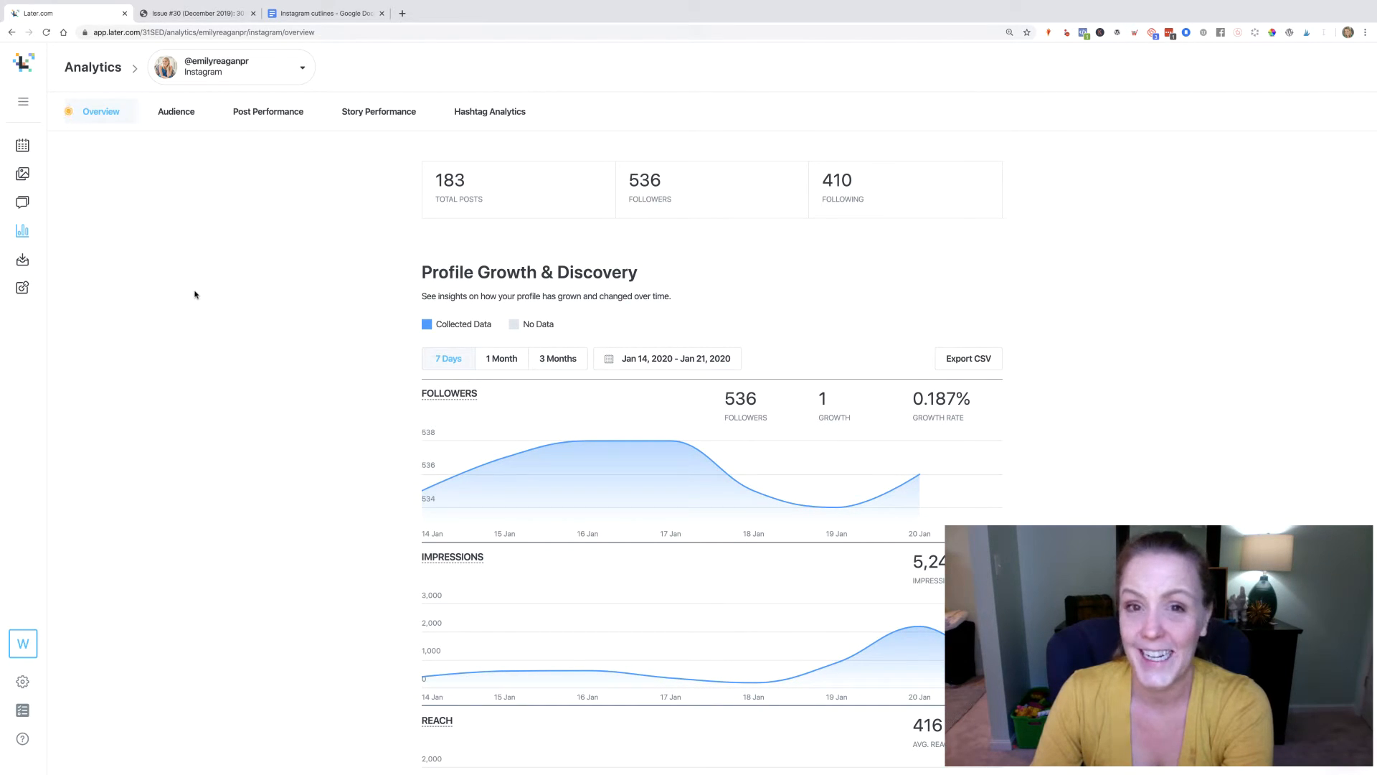
{"action": "left_click", "coordinate": [490, 111]}
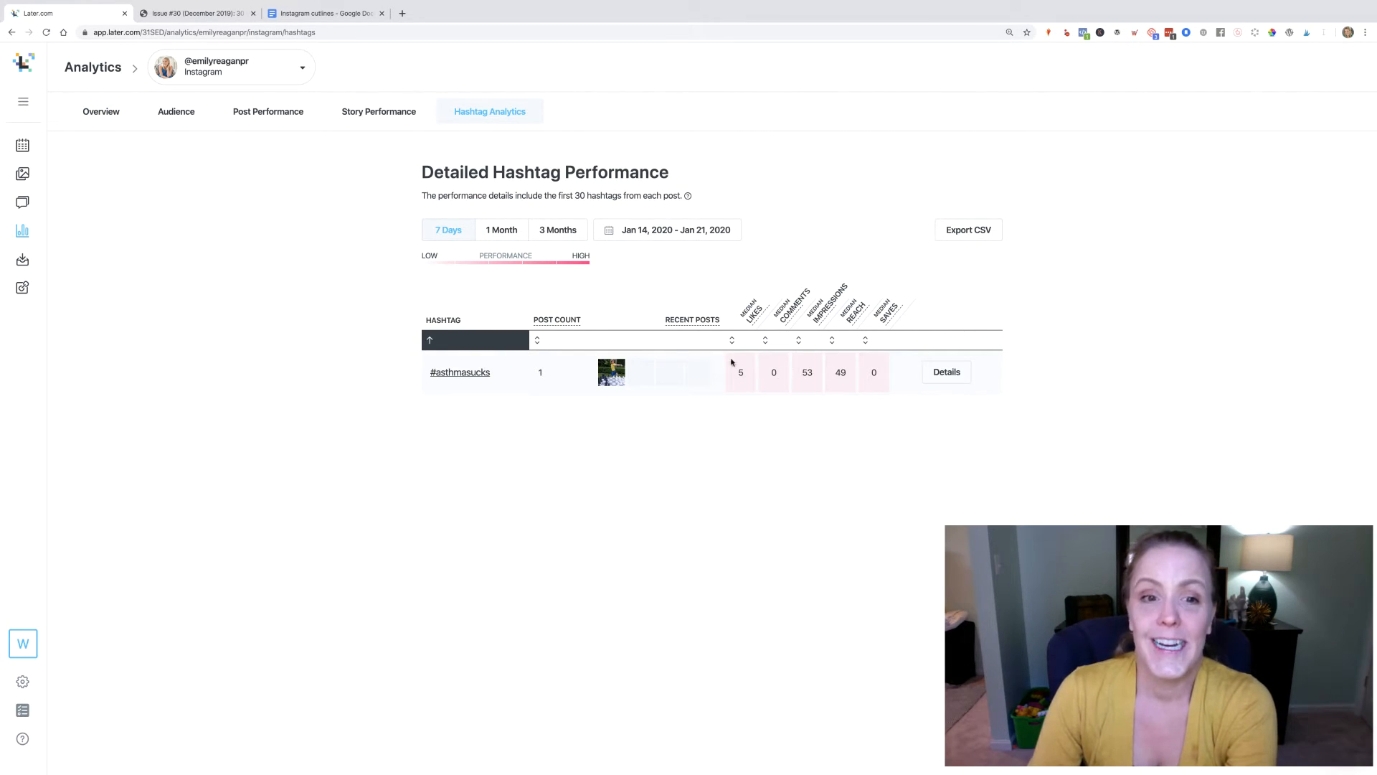
{"action": "left_click", "coordinate": [249, 117]}
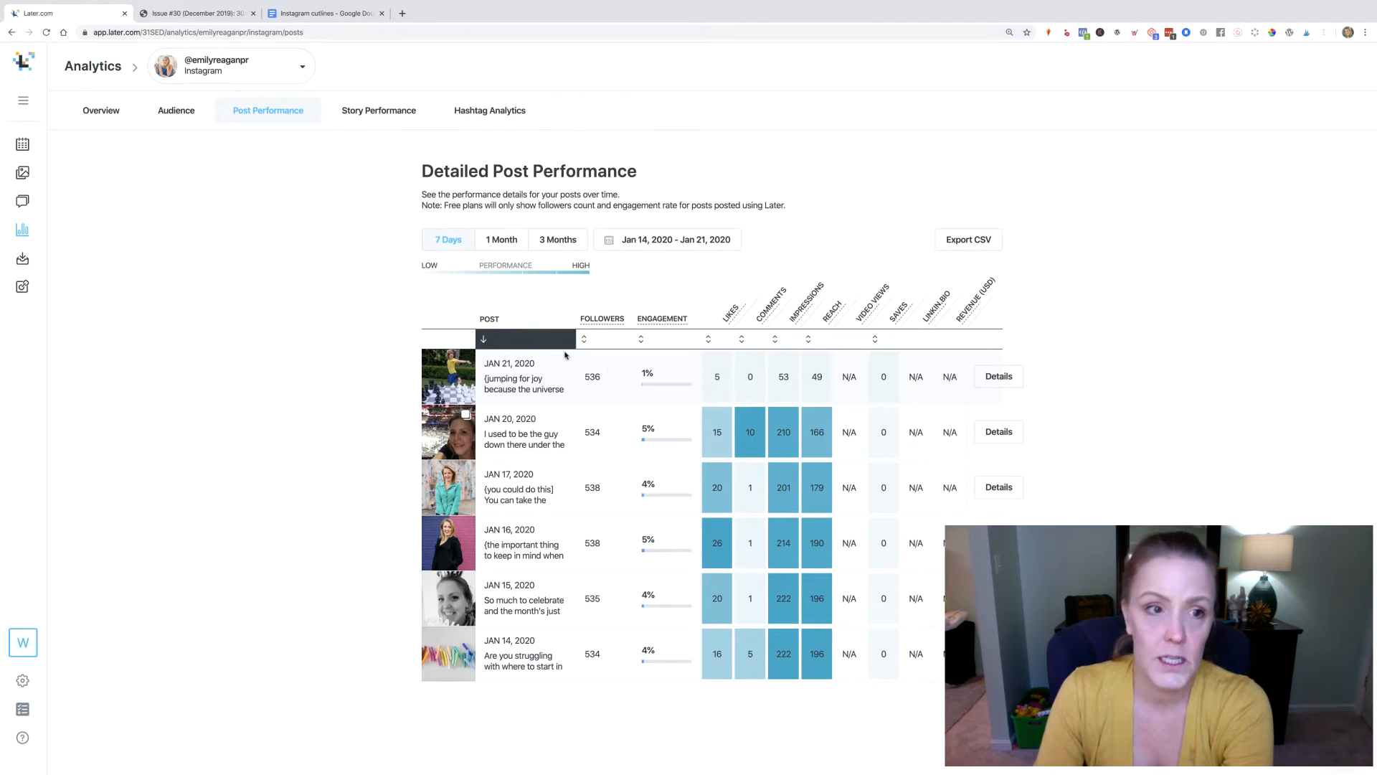
- Examine the audience engagement chart for the number of followers online on Thursday, Tuesday and Wednesday at their busier hours
{"action": "left_click", "coordinate": [175, 118]}
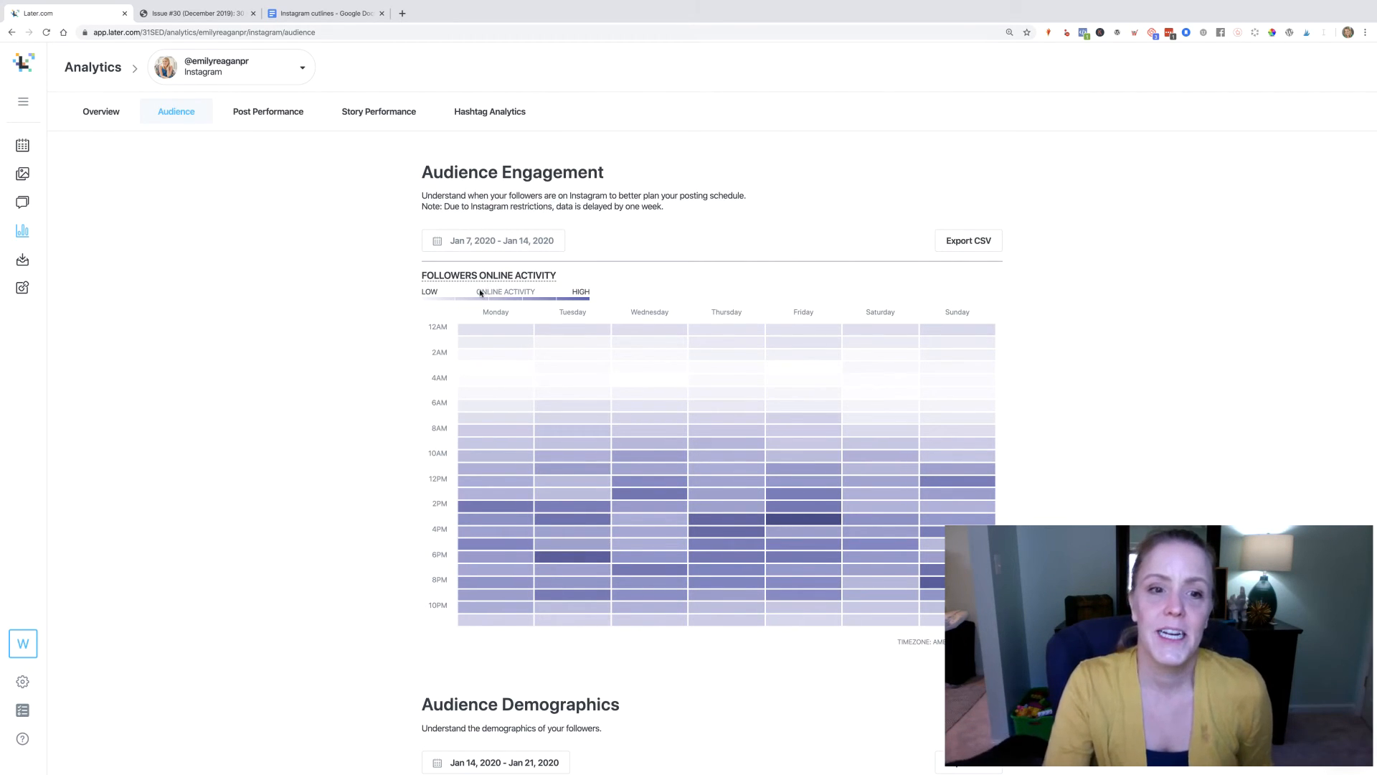
{"action": "mouse_move", "coordinate": [723, 498]}
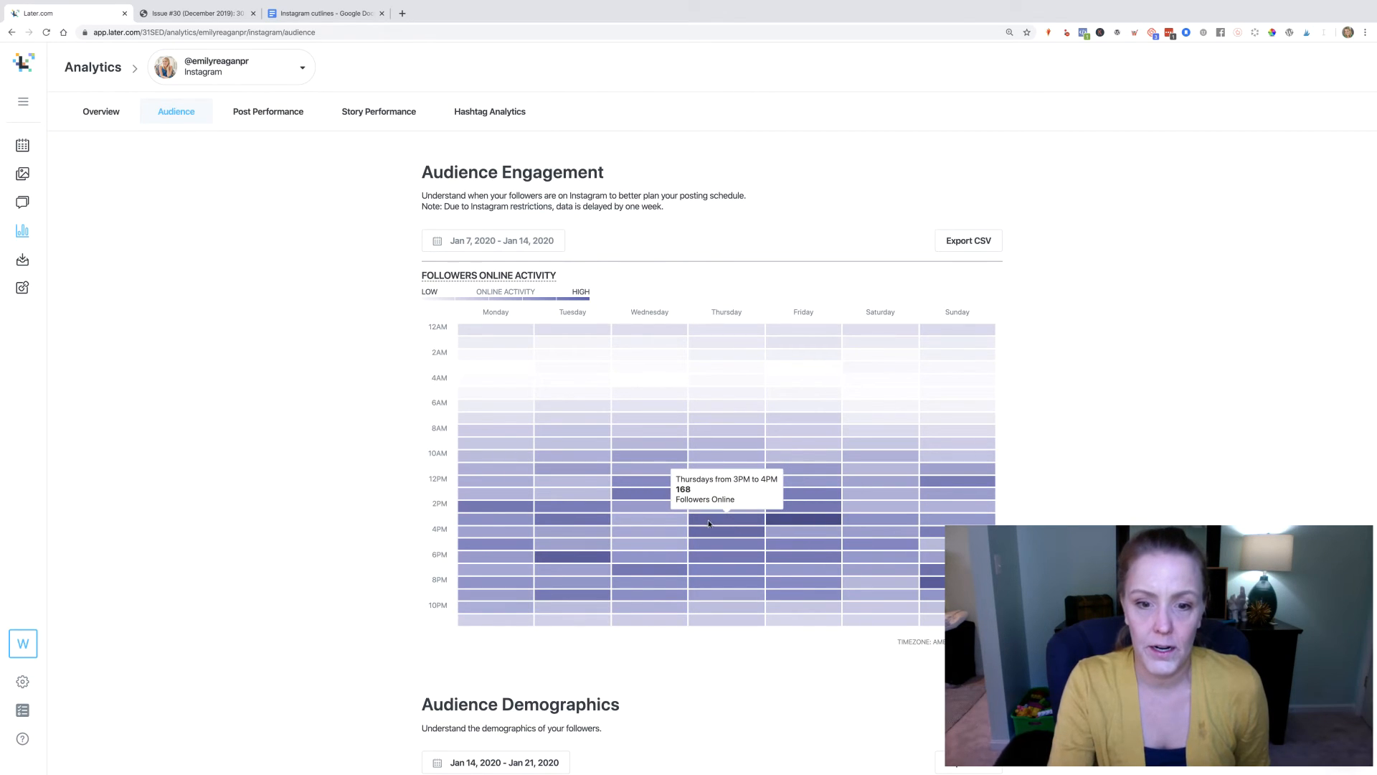
{"action": "mouse_move", "coordinate": [586, 503]}
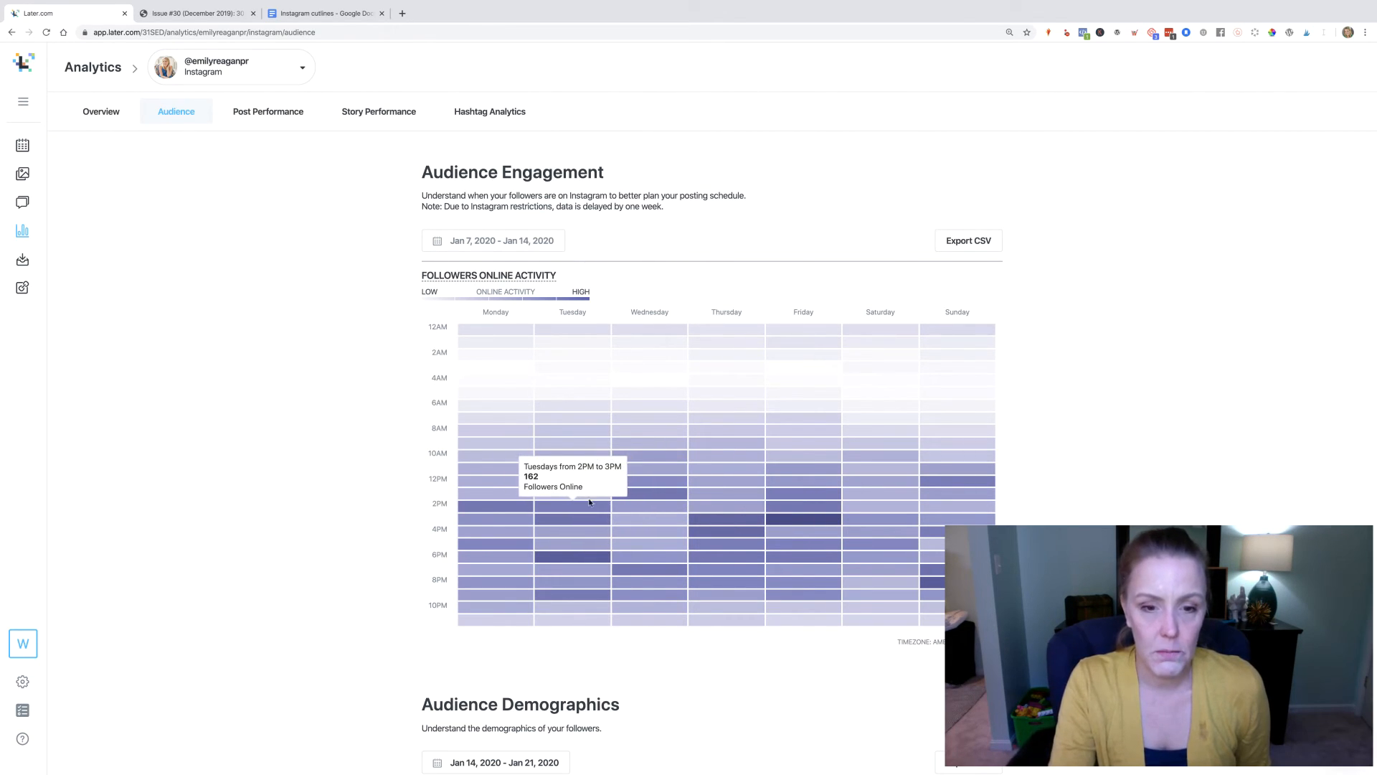
{"action": "mouse_move", "coordinate": [673, 480]}
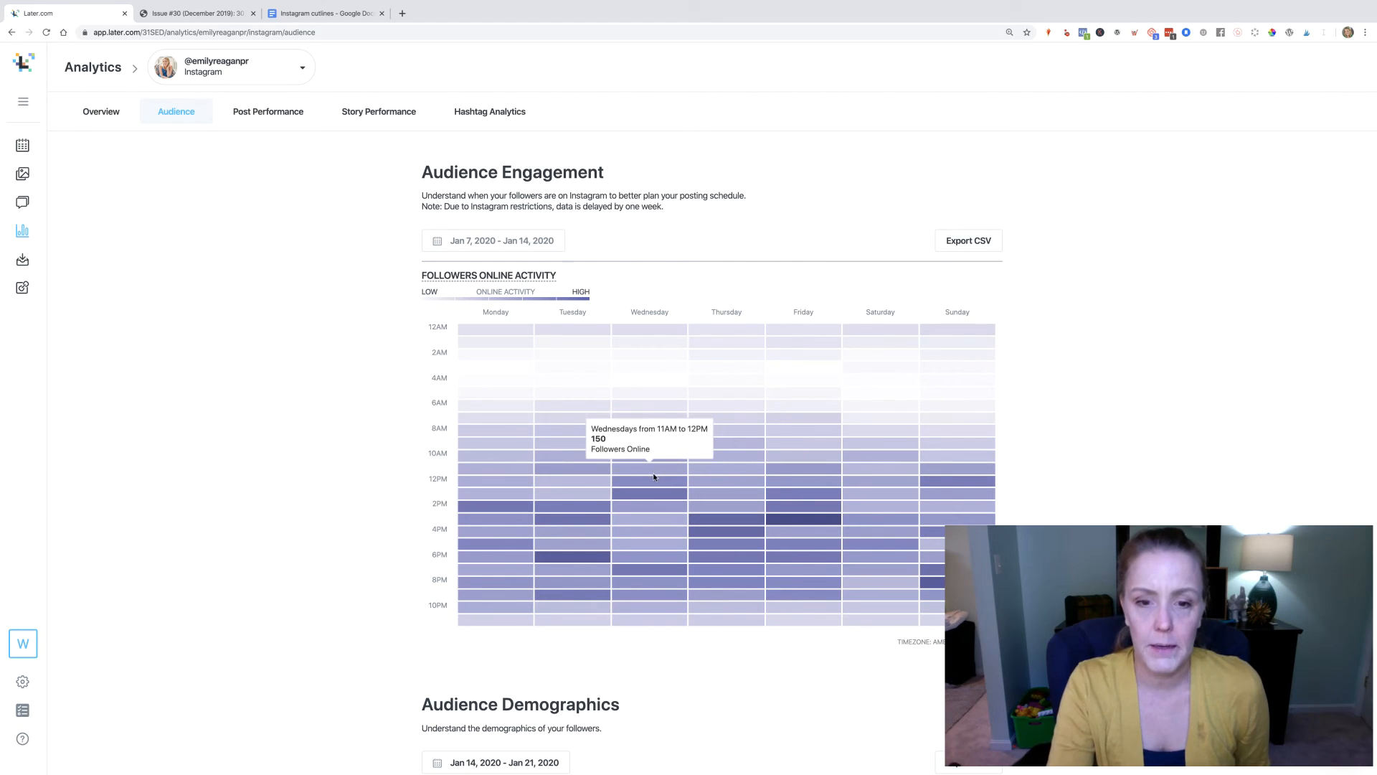
- Examine the audience demographics by gender and age and the follower location map, and return to the audience engagement chart
{"action": "scroll", "coordinate": [646, 497], "scroll_direction": "down", "scroll_amount": 6}
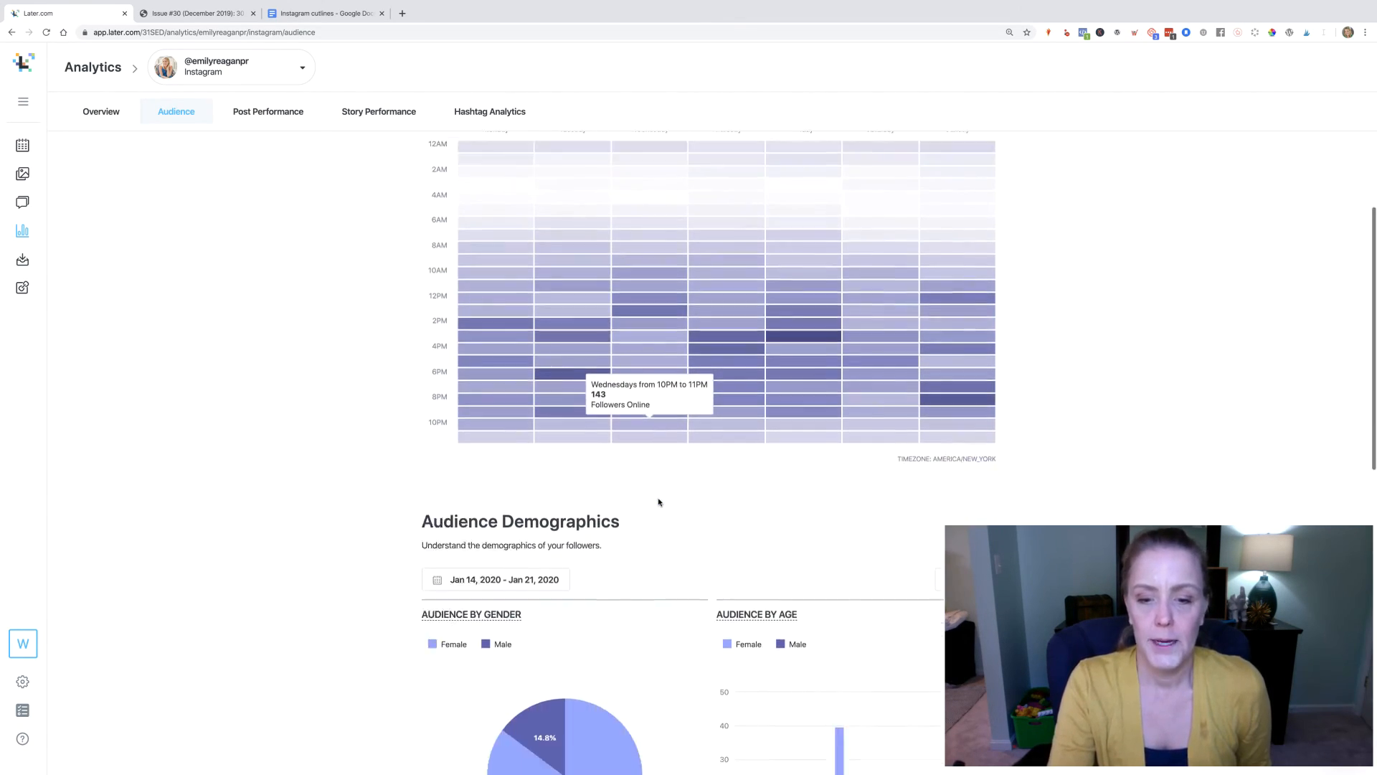
{"action": "mouse_move", "coordinate": [787, 524]}
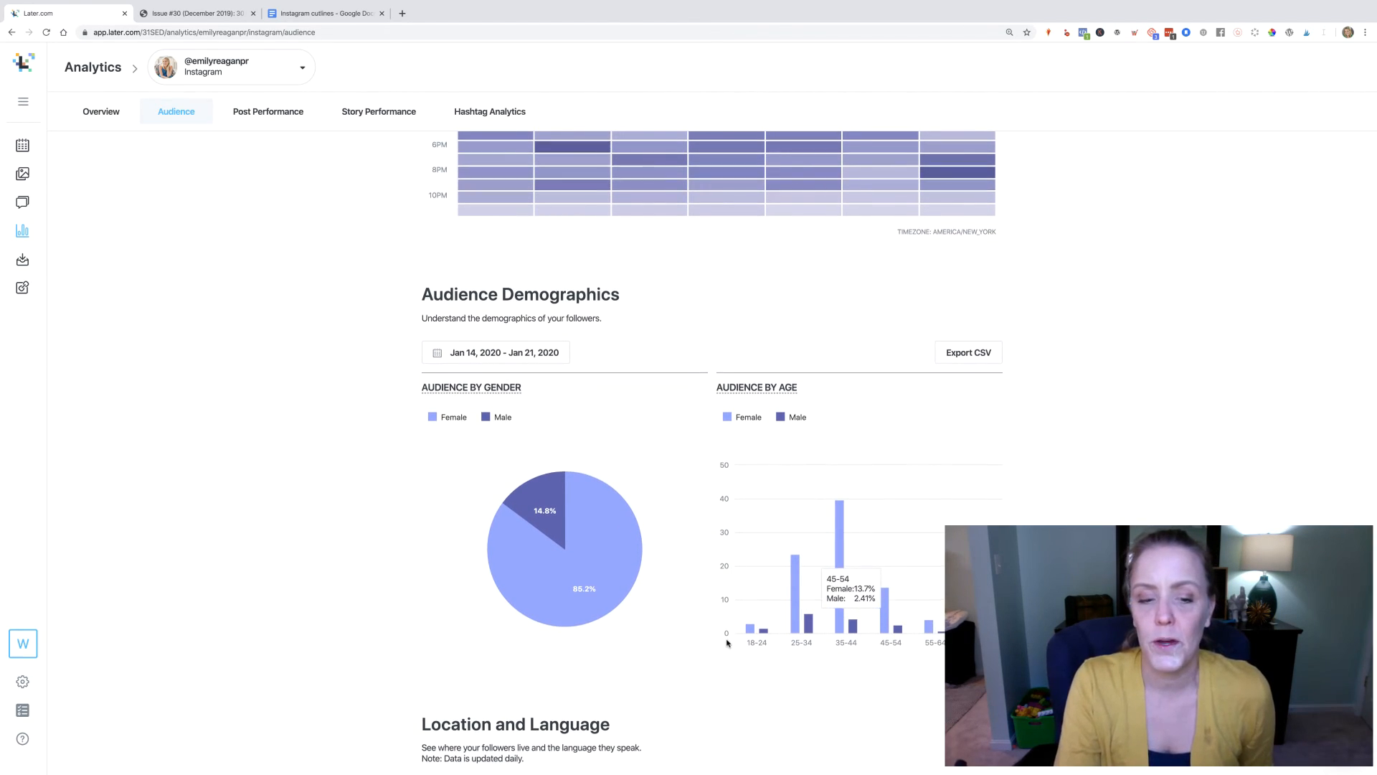
{"action": "scroll", "coordinate": [726, 643], "scroll_direction": "down", "scroll_amount": 2}
{"action": "scroll", "coordinate": [726, 643], "scroll_direction": "down", "scroll_amount": 4}
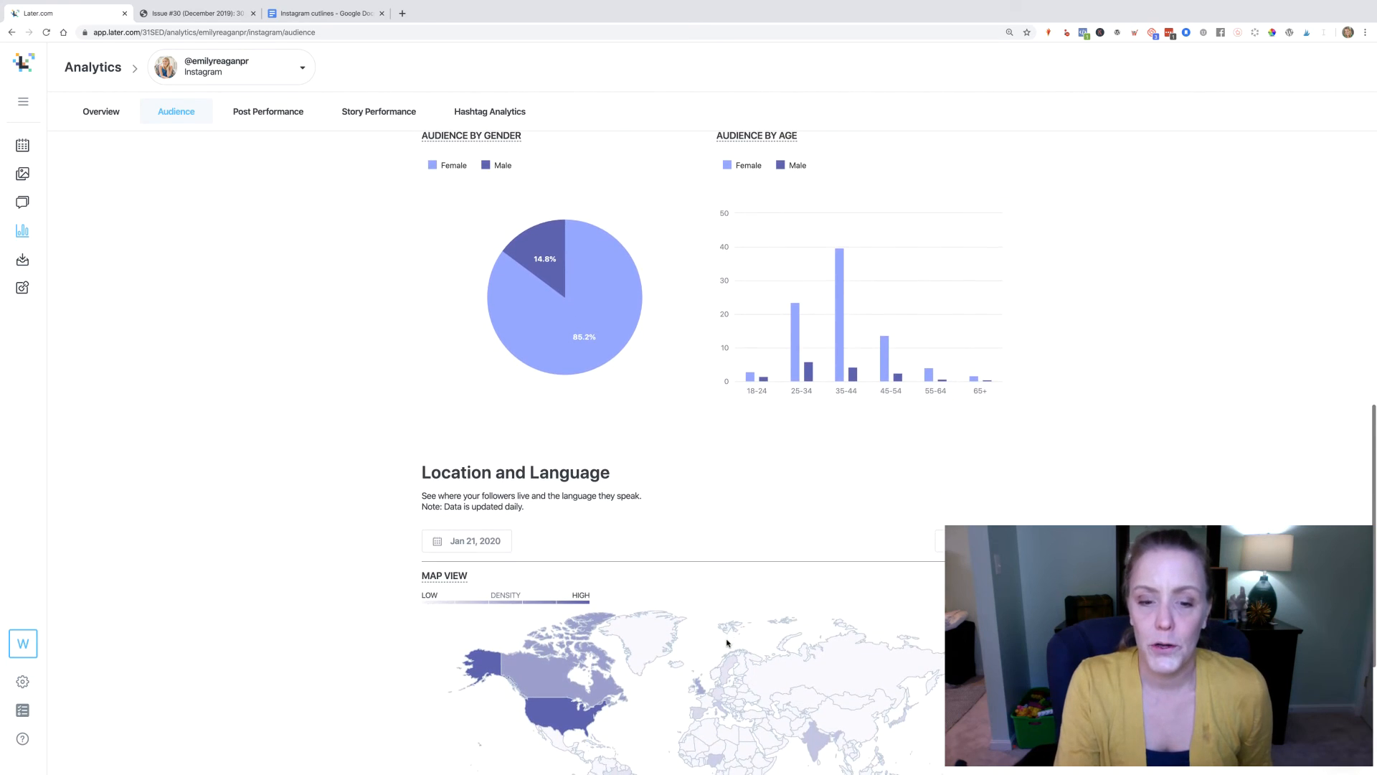
{"action": "scroll", "coordinate": [727, 643], "scroll_direction": "up", "scroll_amount": 1}
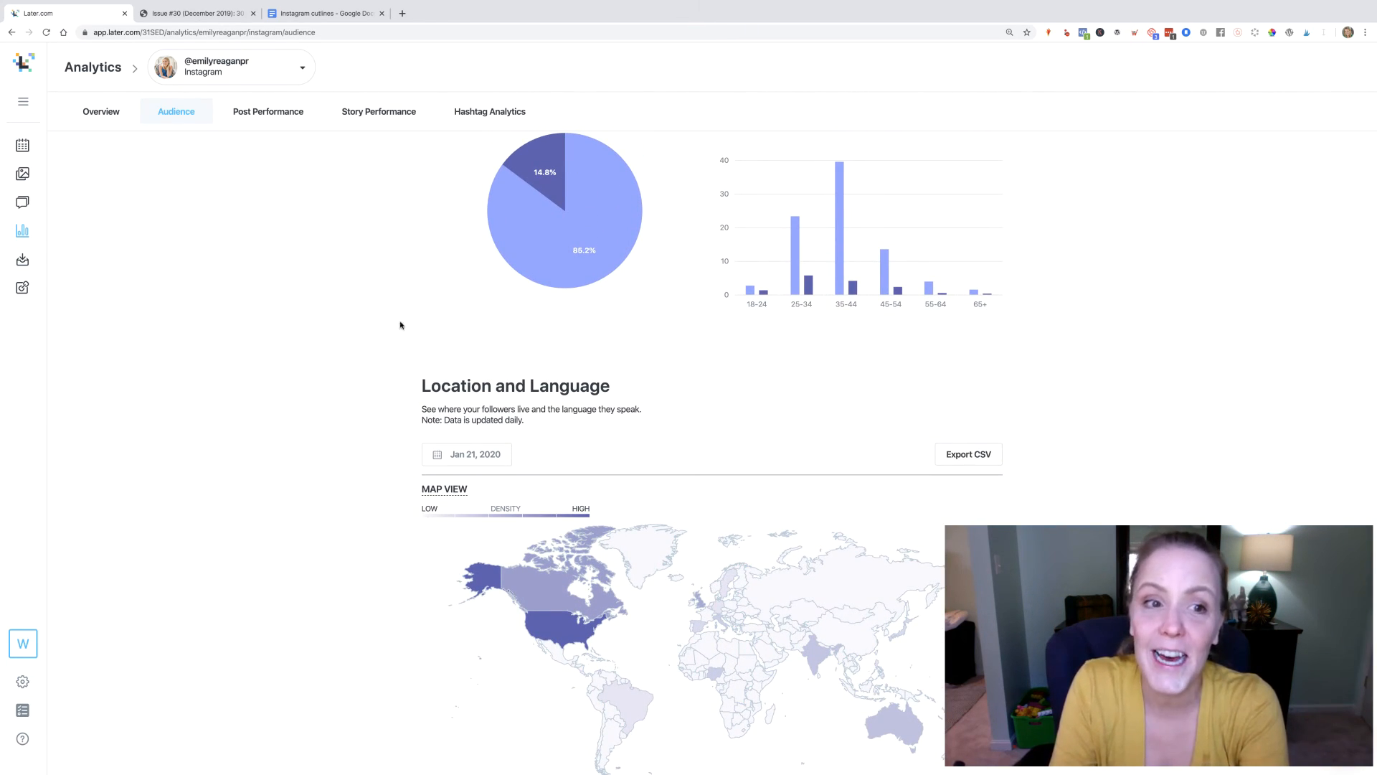
{"action": "scroll", "coordinate": [350, 301], "scroll_direction": "up", "scroll_amount": 10}
{"action": "scroll", "coordinate": [350, 301], "scroll_direction": "up", "scroll_amount": 1}
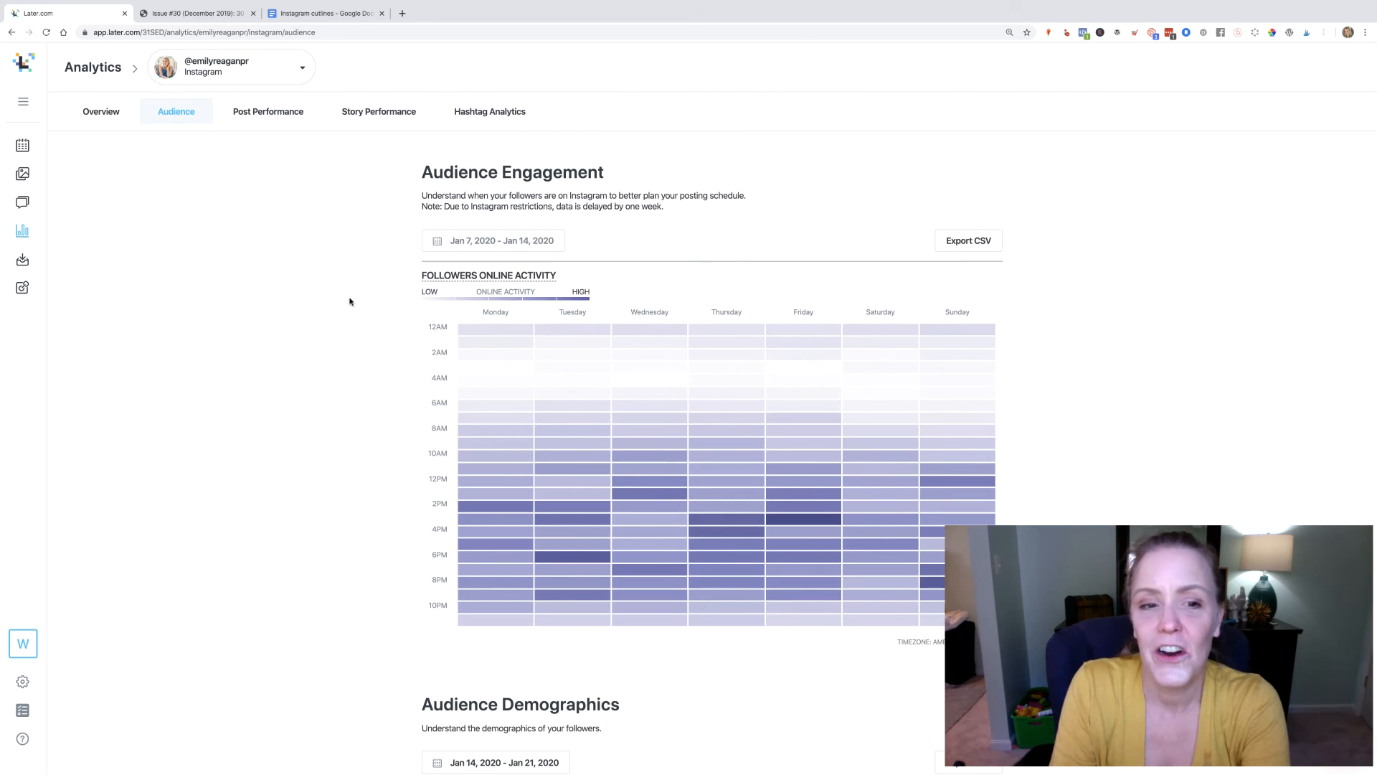